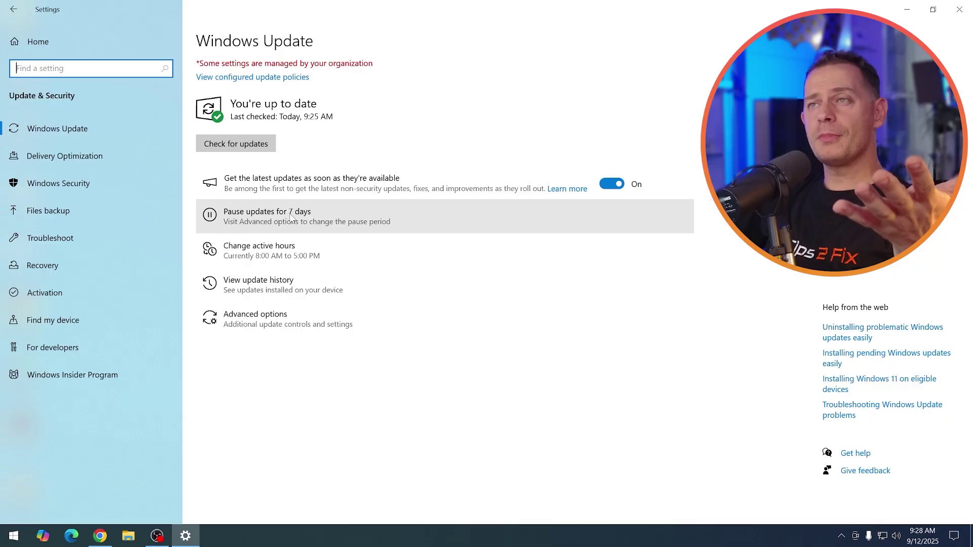
# Run a new Windows Update check, which again reports the PC up to date at 9:28 AM.
pyautogui.click(237, 142)
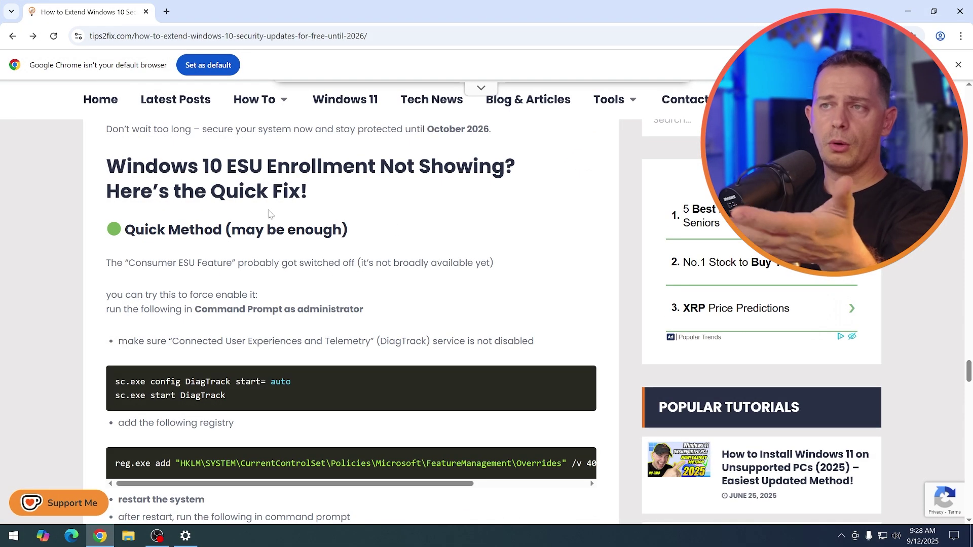
# Read through the tips2fix article's Quick Method and Full Method sections, highlighting passages.
pyautogui.scroll(1, 268, 213)
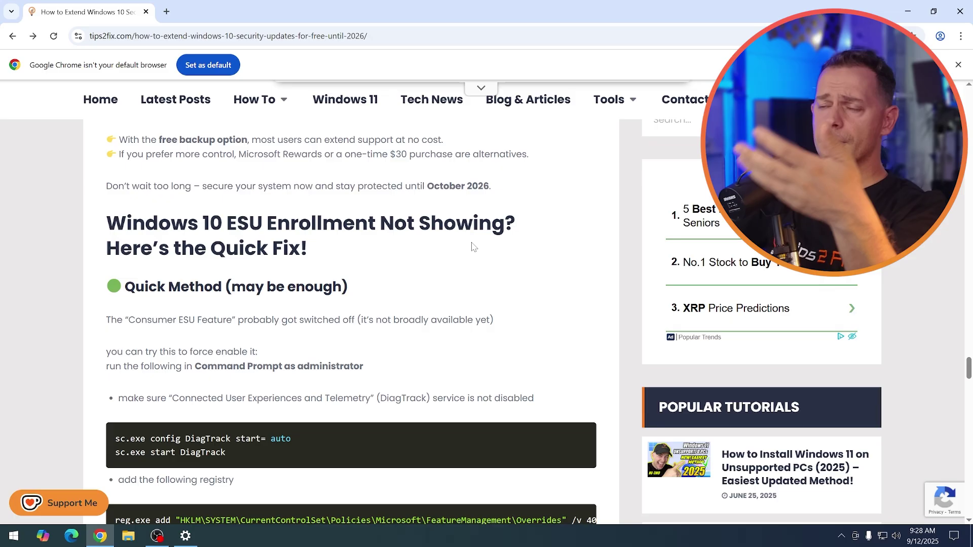
pyautogui.scroll(-1, 427, 270)
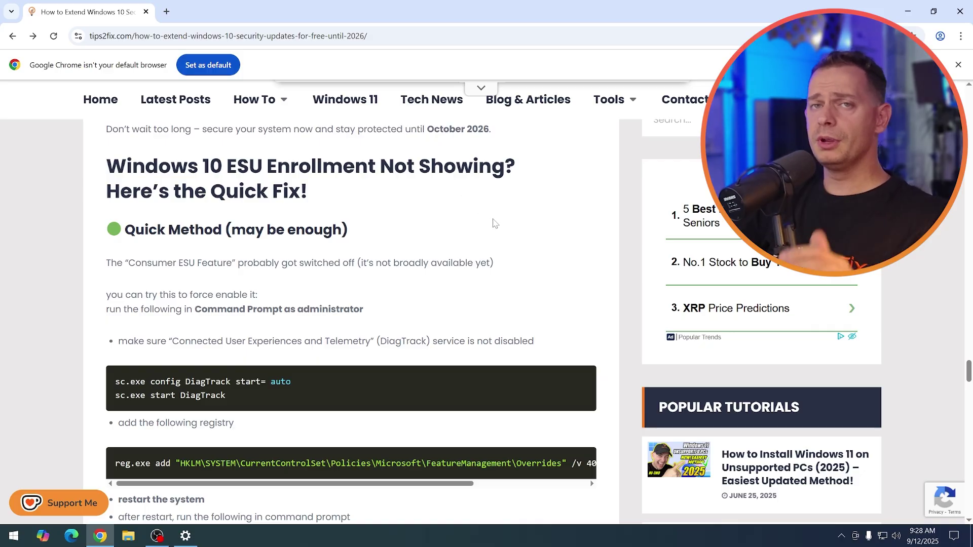
pyautogui.scroll(-1, 427, 248)
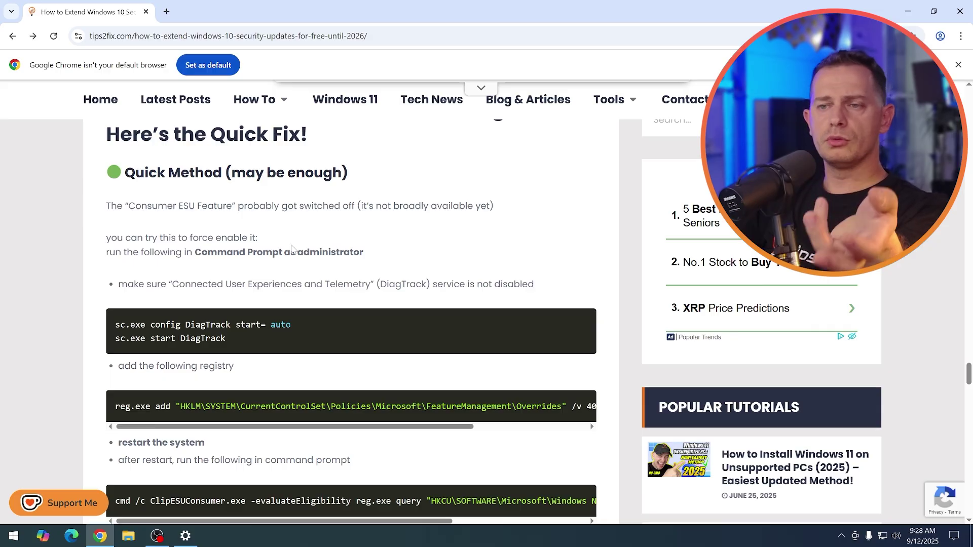
pyautogui.scroll(-1, 292, 248)
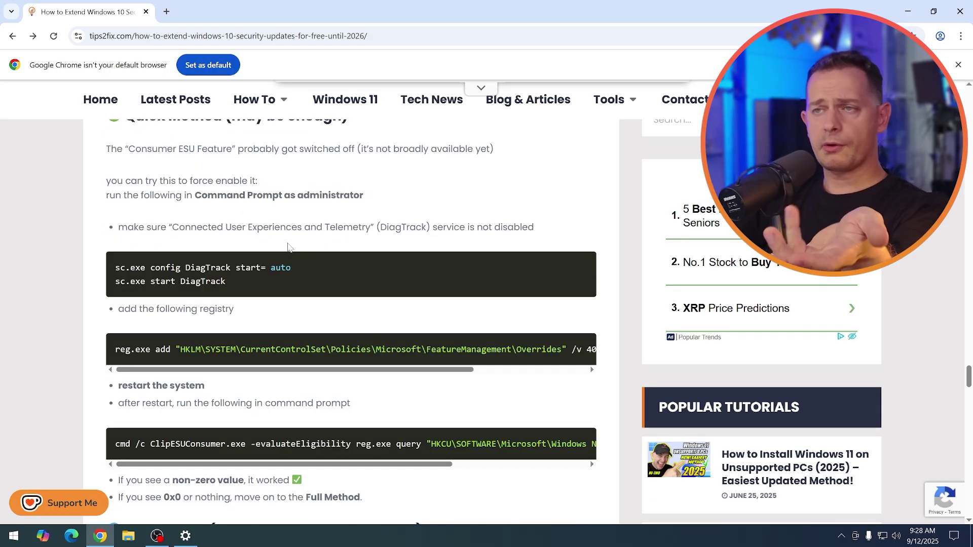
pyautogui.scroll(-1, 315, 242)
pyautogui.scroll(1, 314, 241)
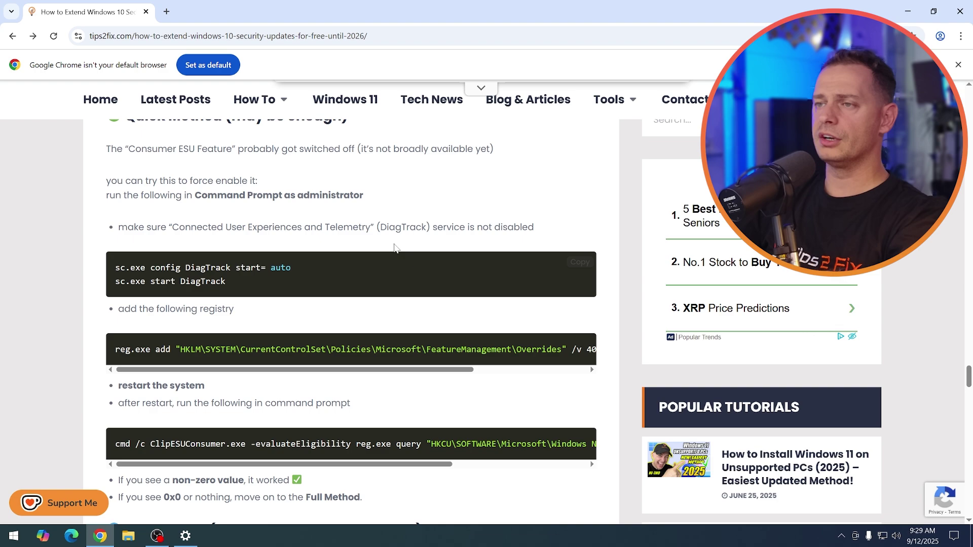
pyautogui.scroll(1, 281, 245)
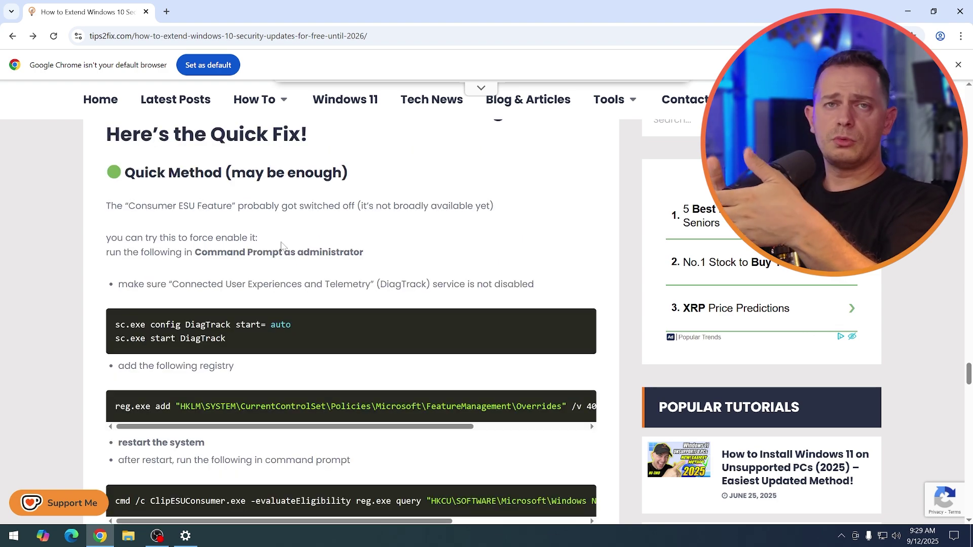
pyautogui.scroll(-1, 281, 244)
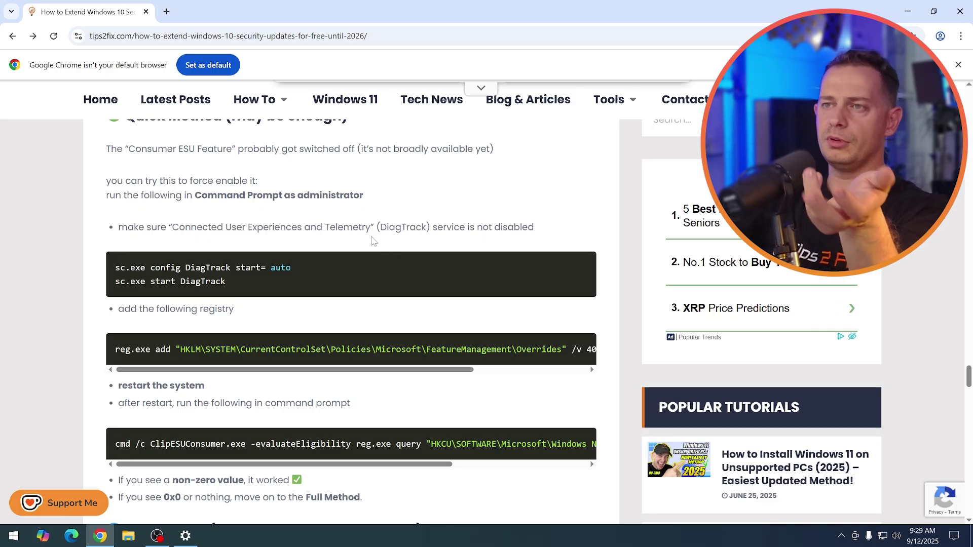
pyautogui.scroll(2, 373, 240)
pyautogui.moveTo(125, 230); pyautogui.dragTo(222, 230)
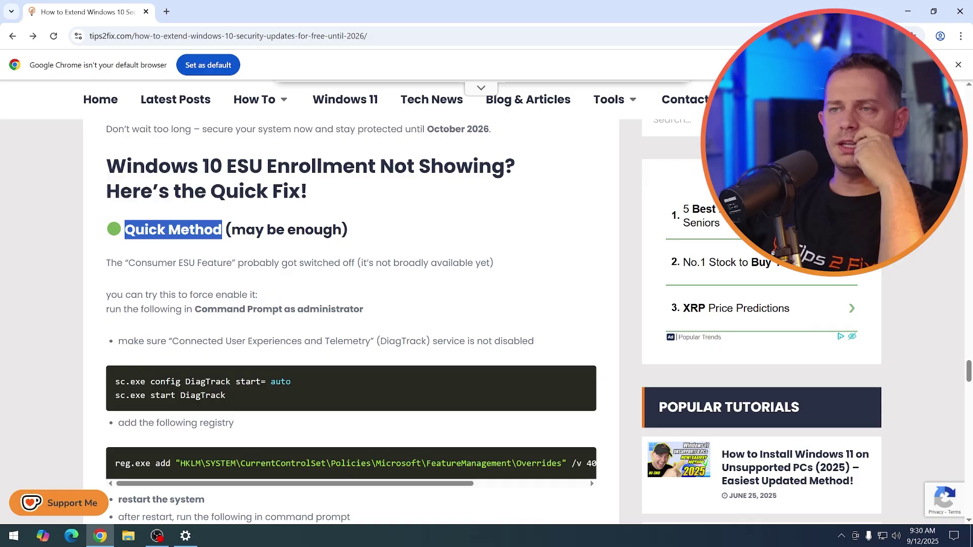
pyautogui.click(406, 224)
pyautogui.scroll(-1, 353, 239)
pyautogui.moveTo(125, 173); pyautogui.dragTo(419, 174)
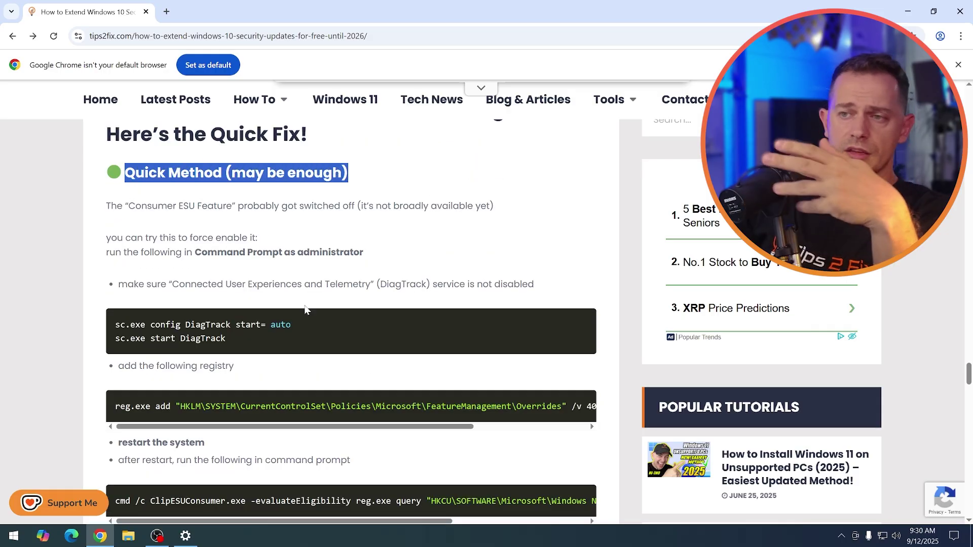
pyautogui.scroll(-4, 305, 309)
pyautogui.moveTo(125, 360); pyautogui.dragTo(227, 360)
pyautogui.scroll(-4, 249, 306)
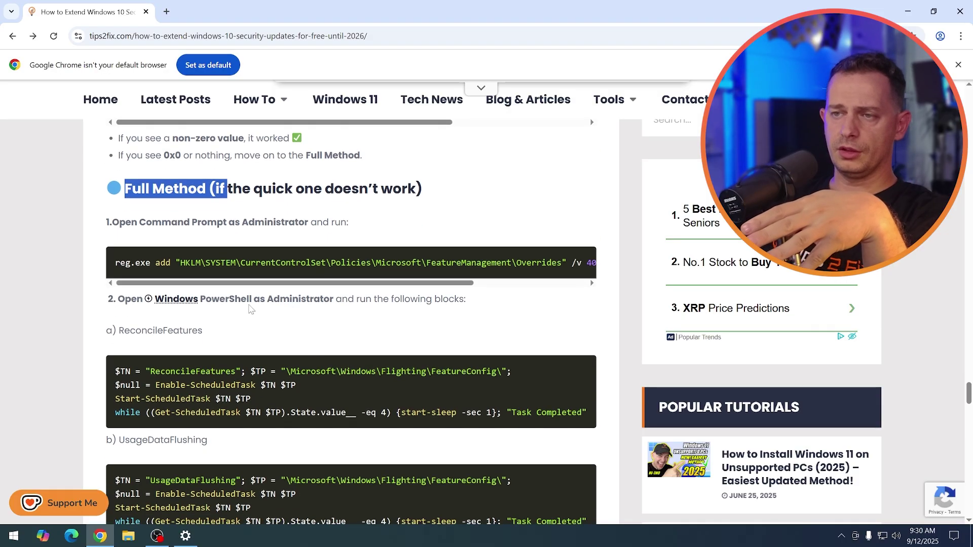
pyautogui.scroll(5, 254, 282)
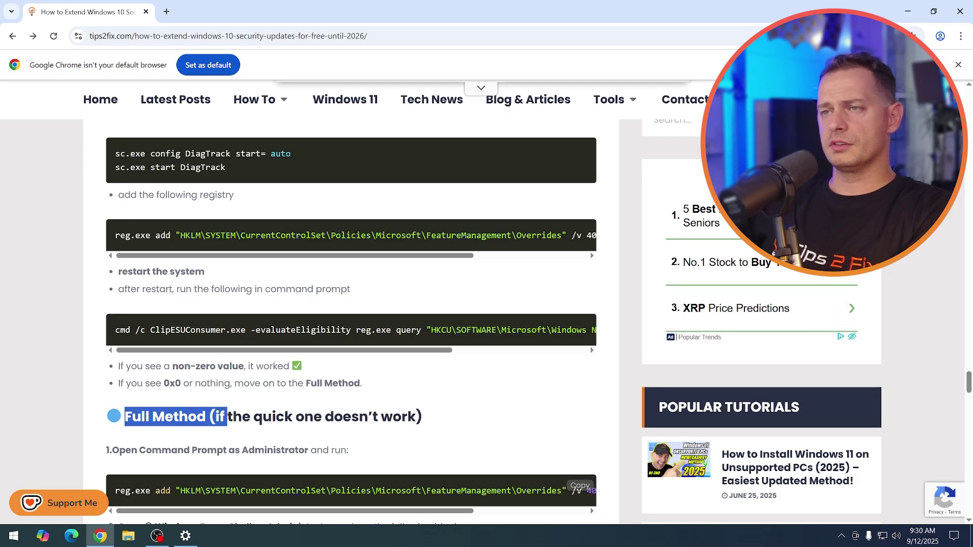
pyautogui.click(116, 407)
# Copy the sc.exe config and start DiagTrack commands from the Quick Method code block.
pyautogui.scroll(1, 249, 280)
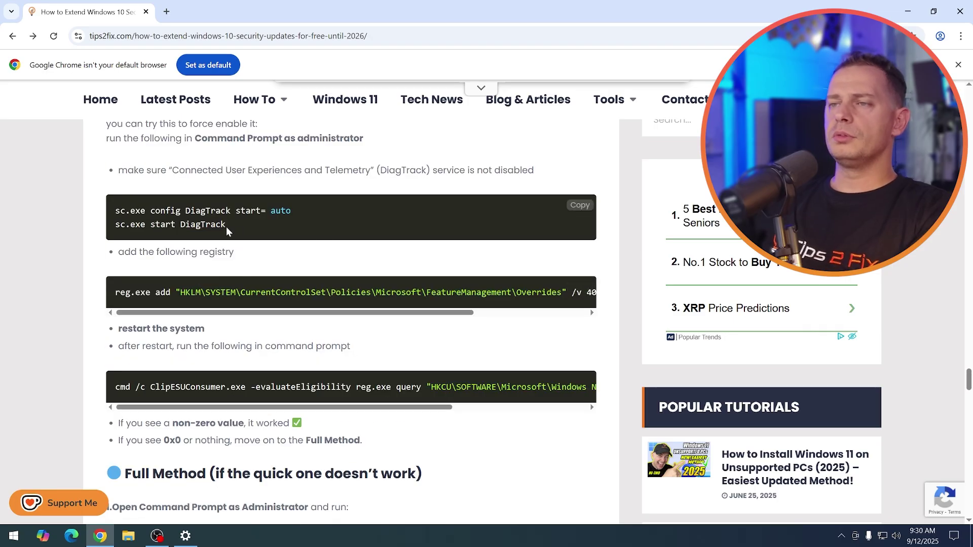
pyautogui.scroll(3, 393, 238)
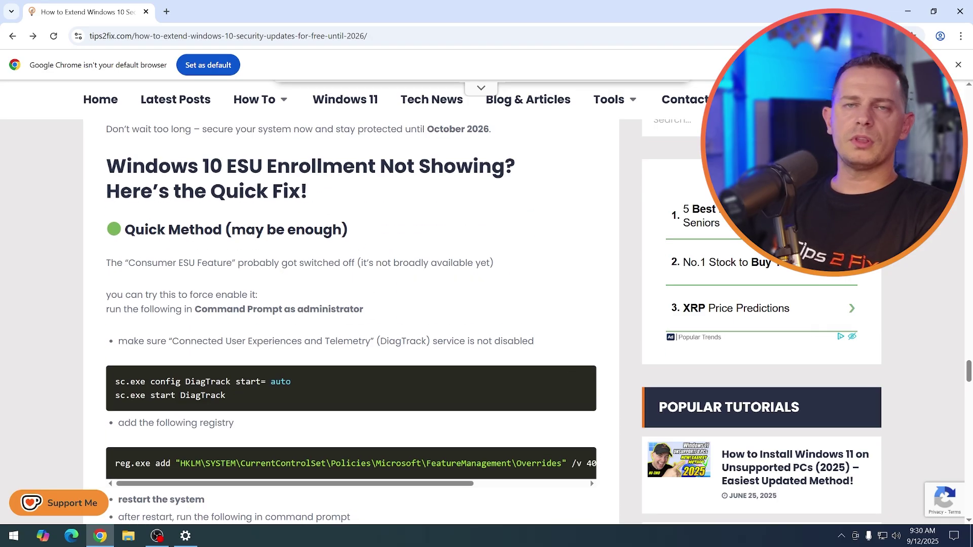
pyautogui.scroll(-3, 582, 213)
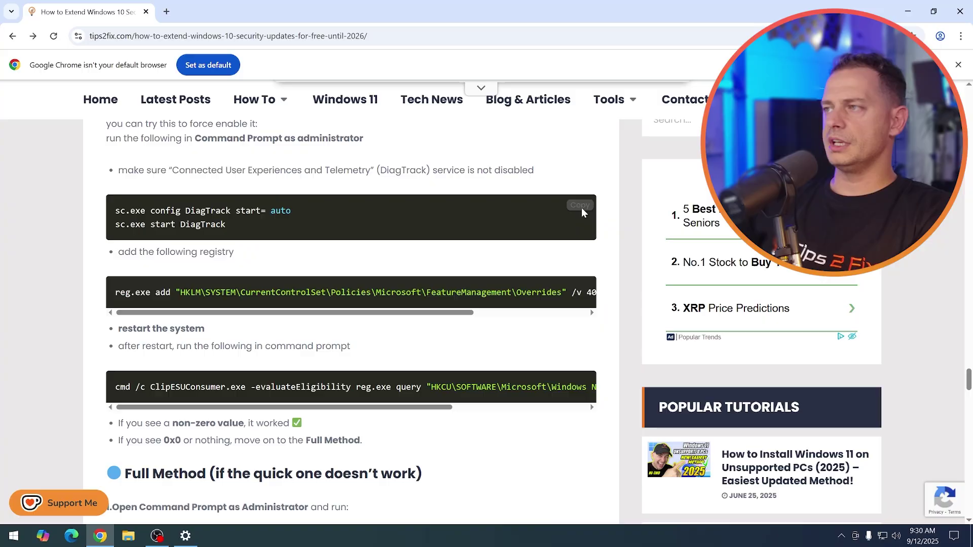
pyautogui.click(582, 212)
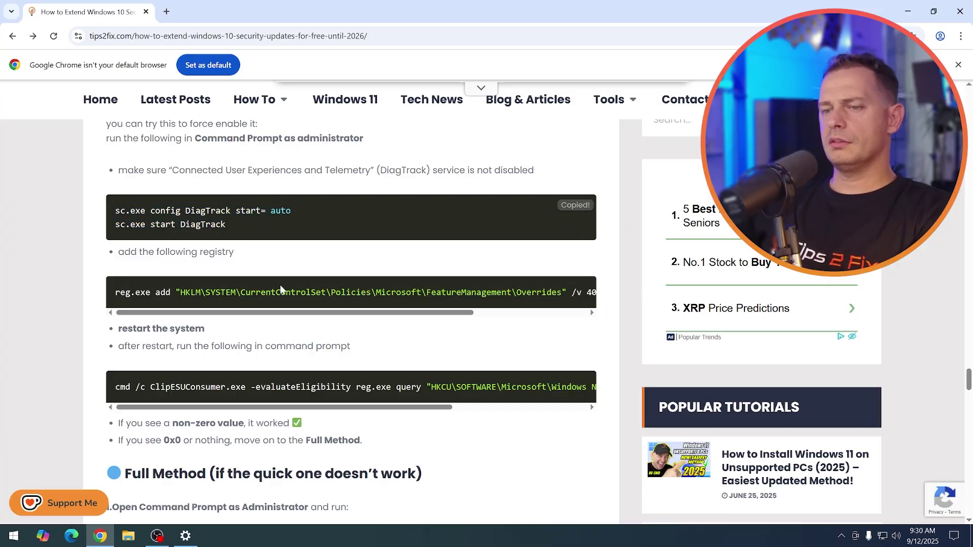
# Launch a standard Command Prompt by searching for cmd from Start.
pyautogui.click(13, 536)
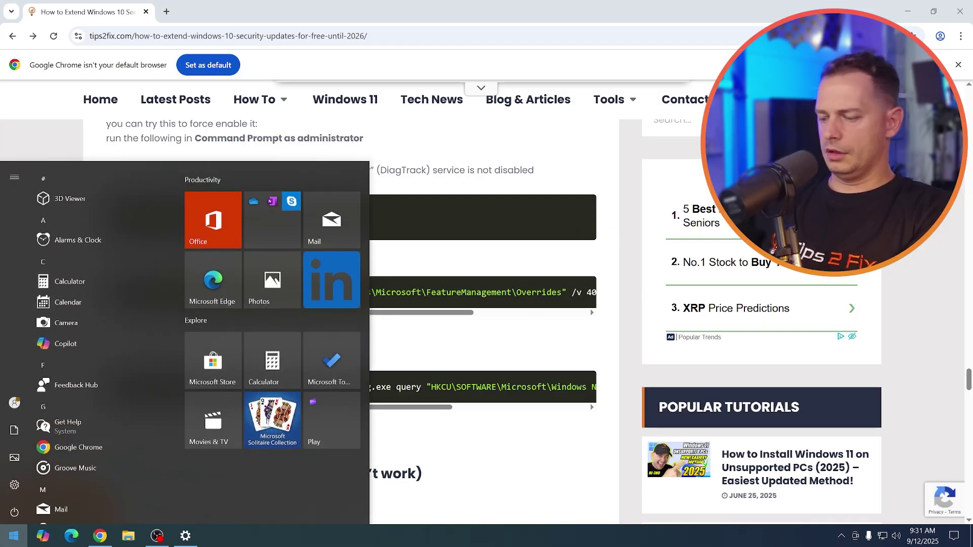
pyautogui.write('cmd')
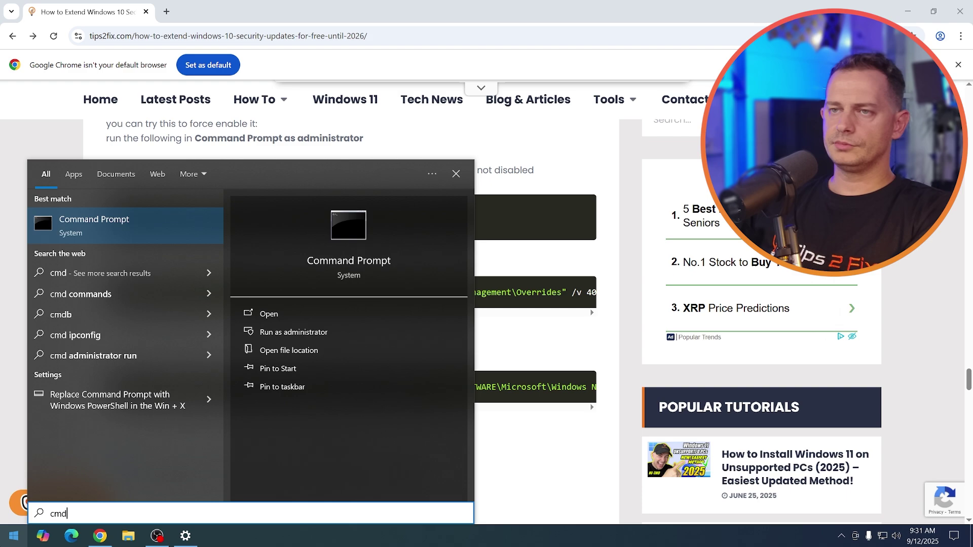
pyautogui.press('Return')
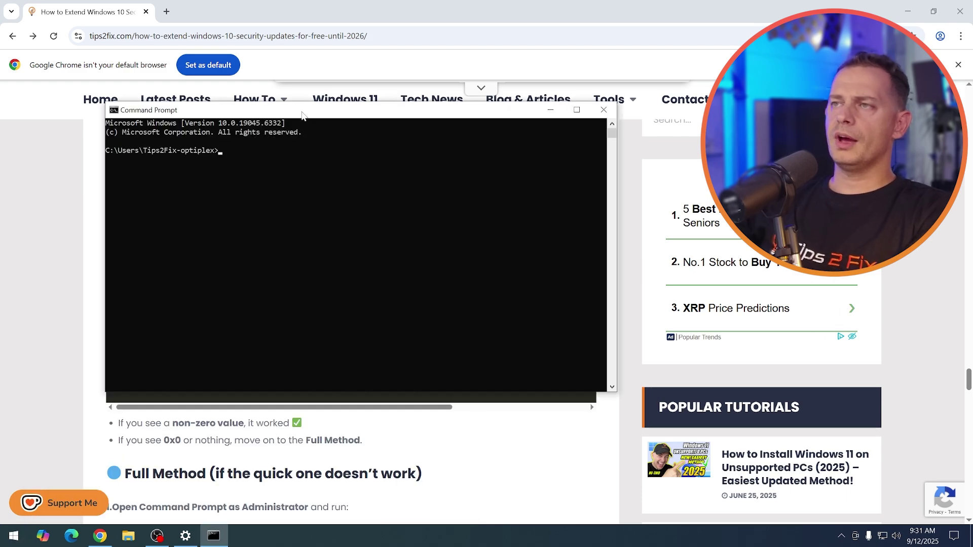
# Paste the DiagTrack commands into the prompt, where the service config fails with Access is denied.
pyautogui.moveTo(297, 102); pyautogui.dragTo(587, 180)
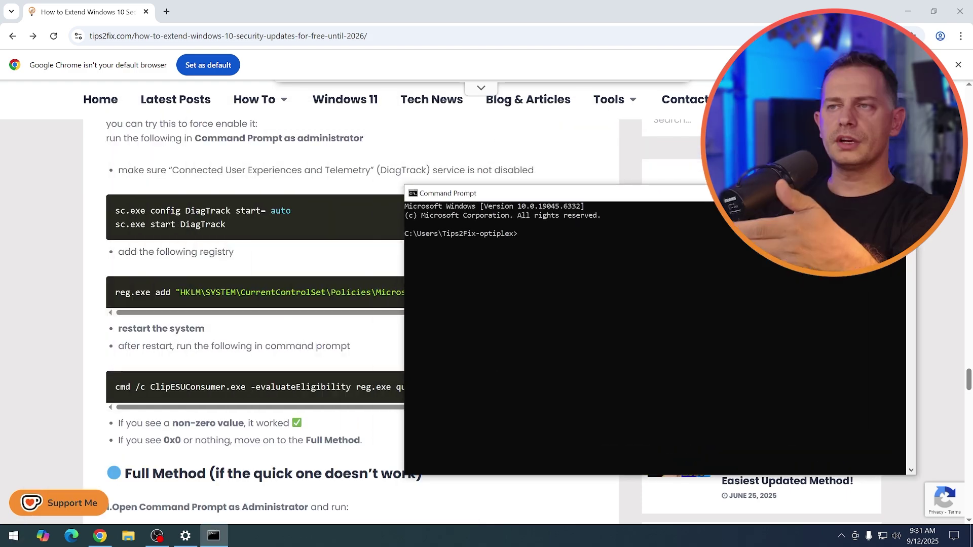
pyautogui.moveTo(501, 172); pyautogui.dragTo(510, 195)
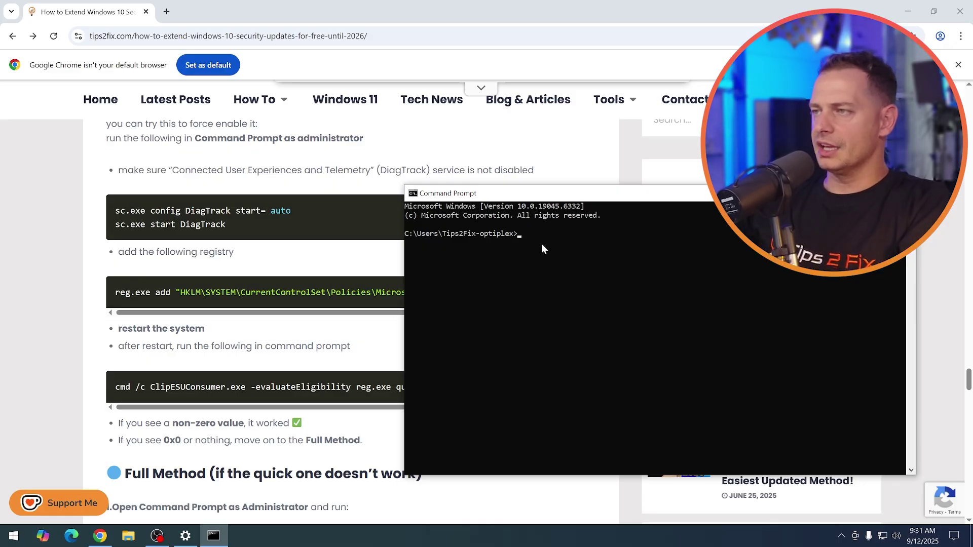
pyautogui.moveTo(525, 194); pyautogui.dragTo(201, 187)
pyautogui.rightClick(210, 229)
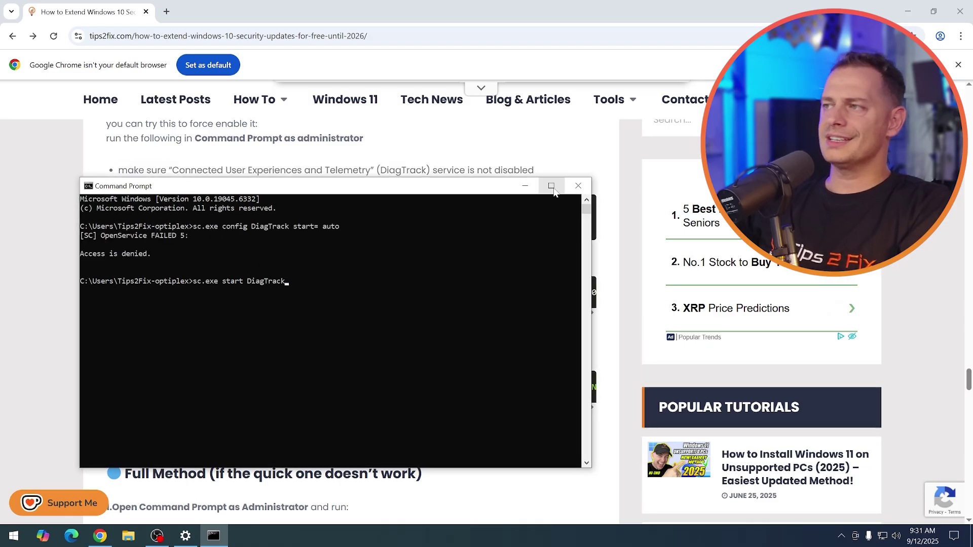
# Close the standard prompt and launch Command Prompt as administrator instead.
pyautogui.click(578, 185)
pyautogui.click(14, 535)
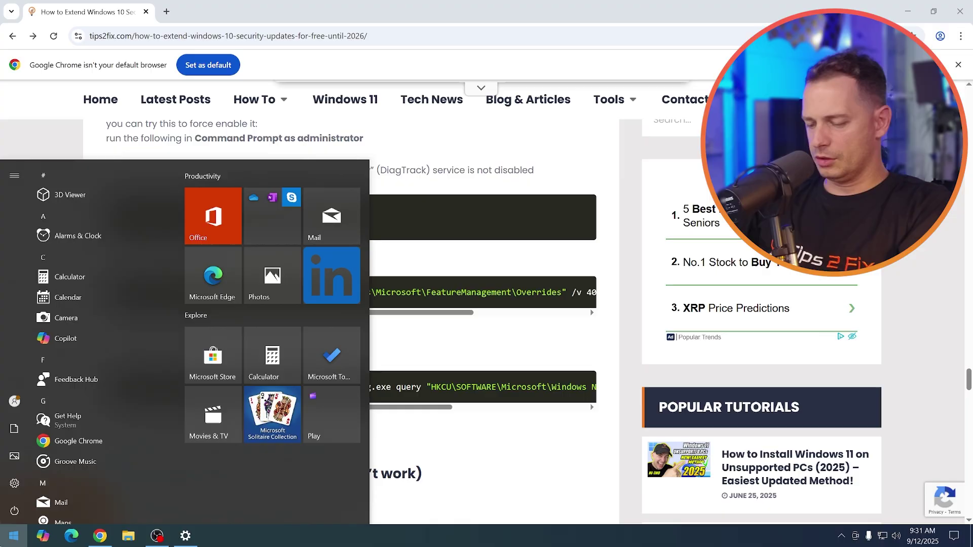
pyautogui.press('super')
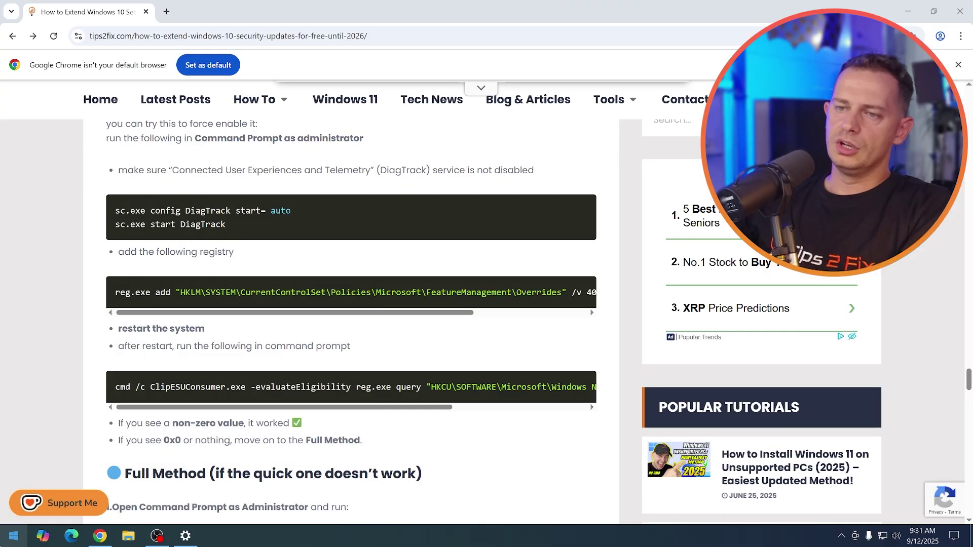
pyautogui.press('super')
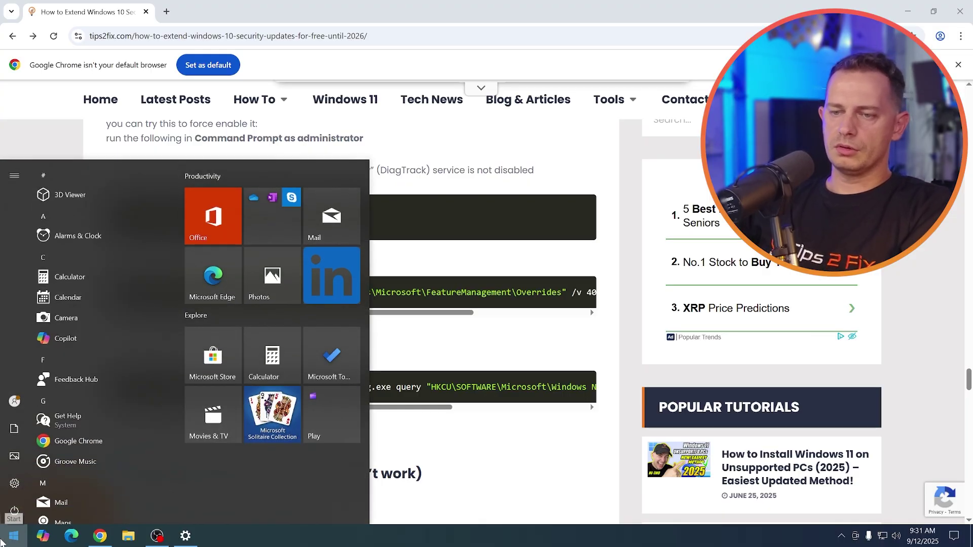
pyautogui.write('cm')
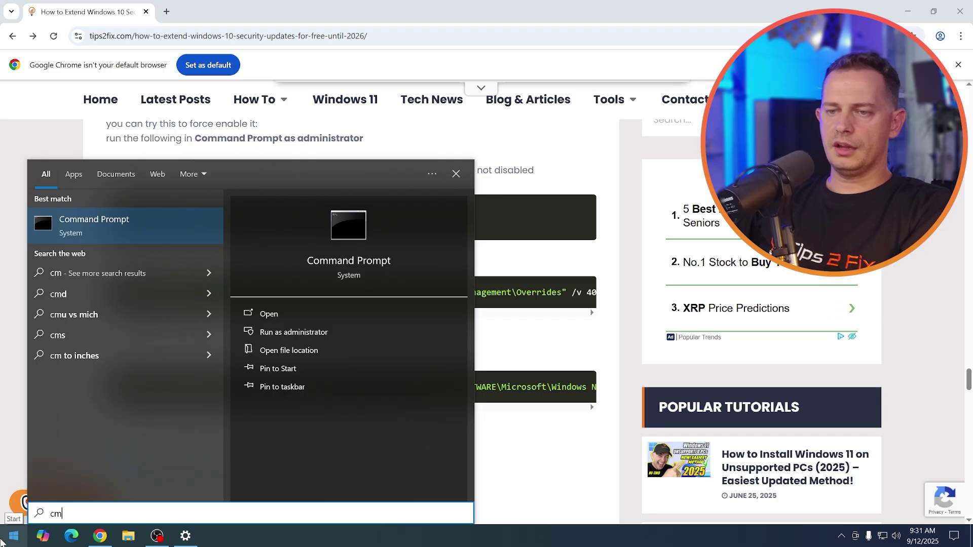
pyautogui.rightClick(73, 234)
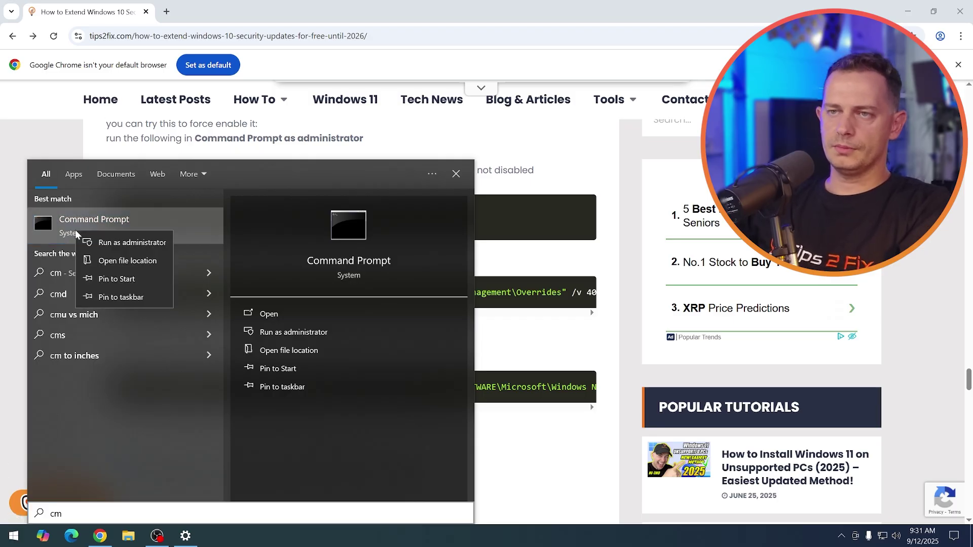
pyautogui.click(129, 245)
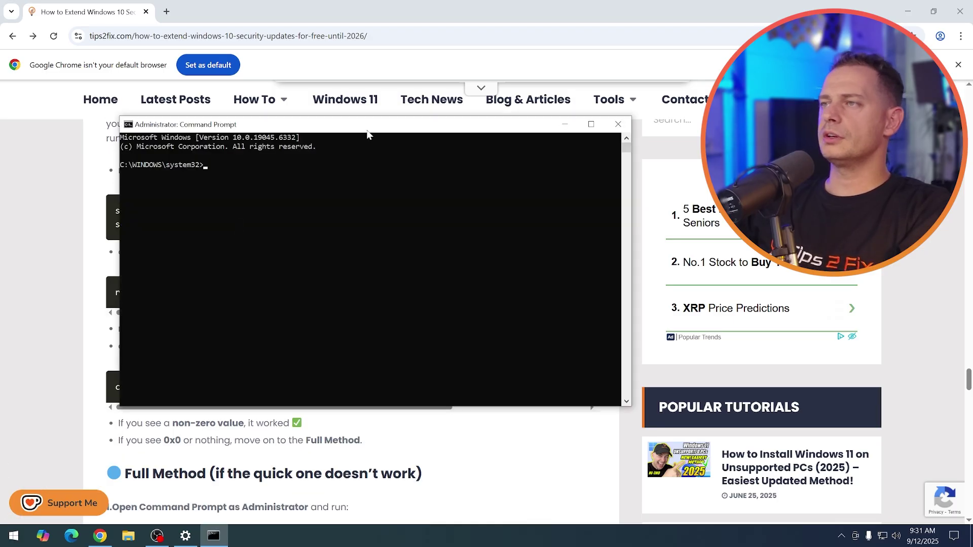
# Run the DiagTrack commands, setting start= auto and confirming it is already running, then minimize.
pyautogui.moveTo(371, 125); pyautogui.dragTo(317, 153)
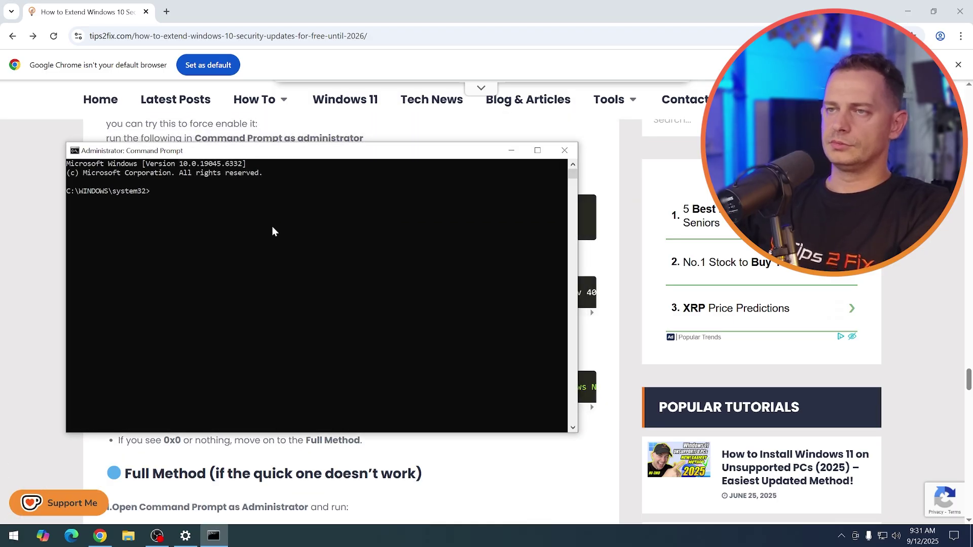
pyautogui.rightClick(231, 223)
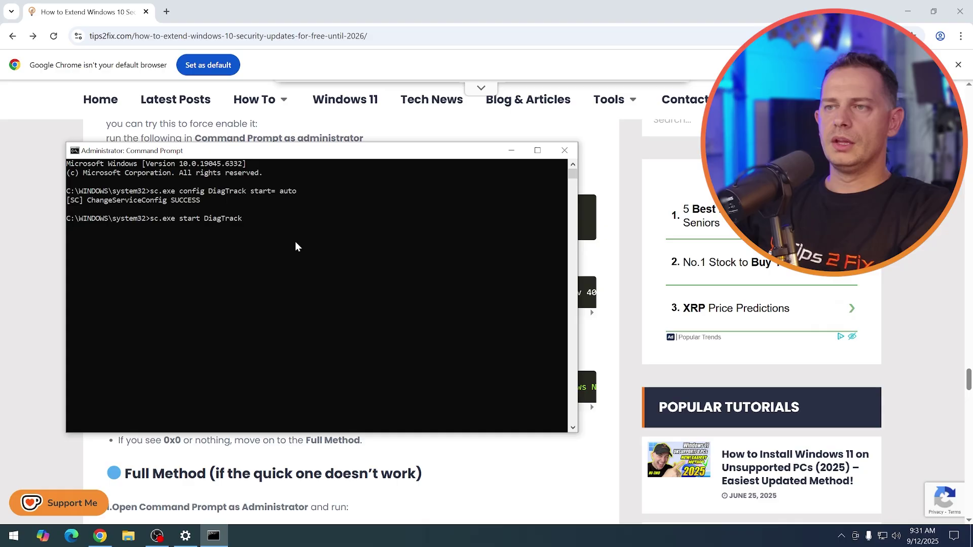
pyautogui.press('Return')
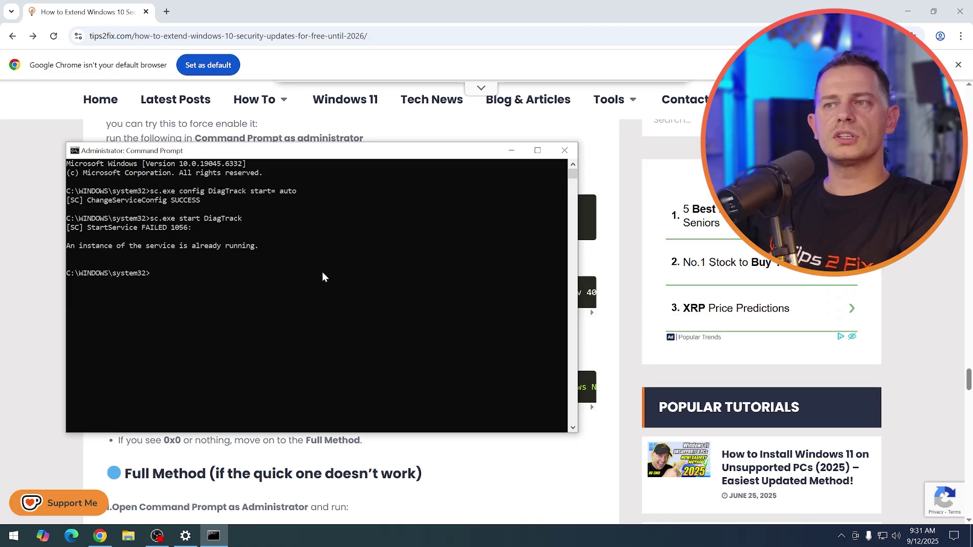
pyautogui.click(511, 151)
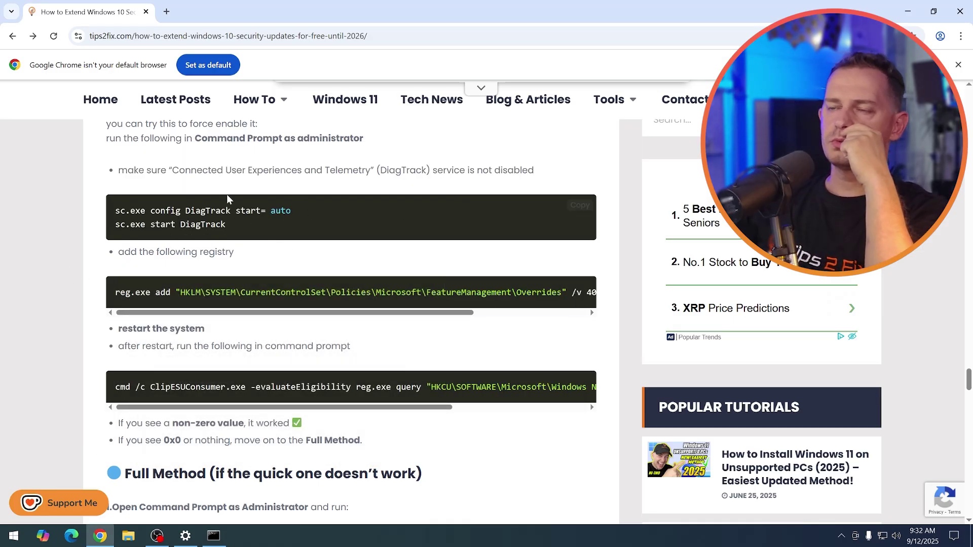
pyautogui.scroll(1, 227, 198)
pyautogui.scroll(-1, 152, 264)
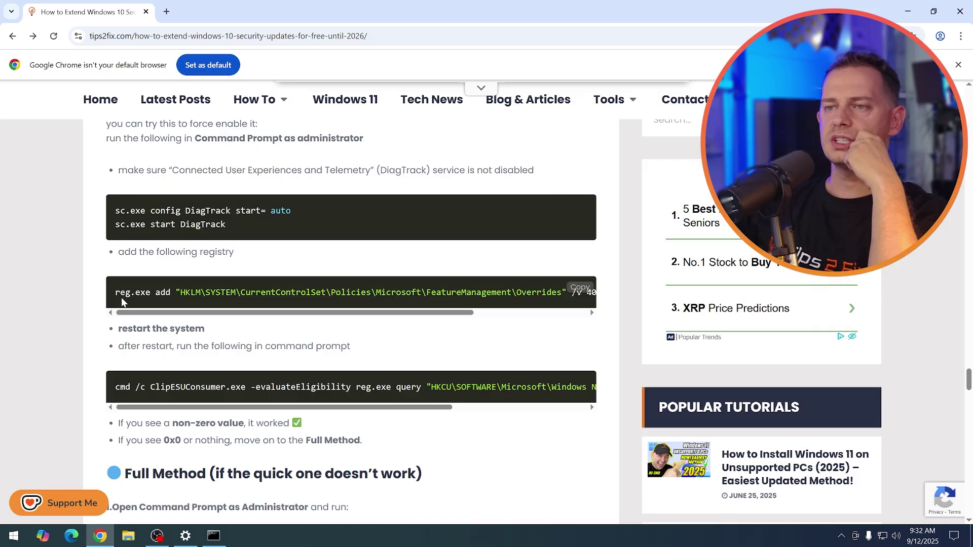
pyautogui.moveTo(118, 252); pyautogui.dragTo(234, 254)
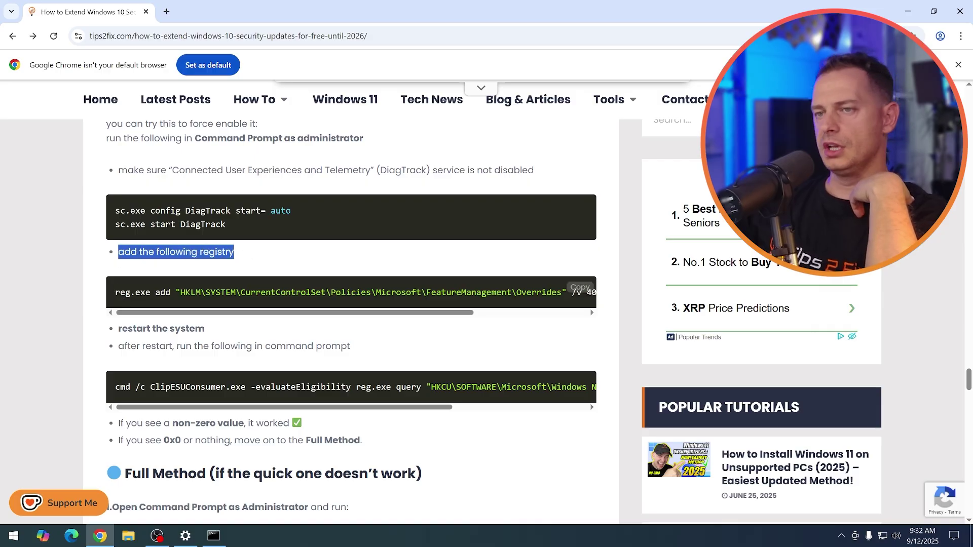
pyautogui.moveTo(117, 293); pyautogui.dragTo(305, 292)
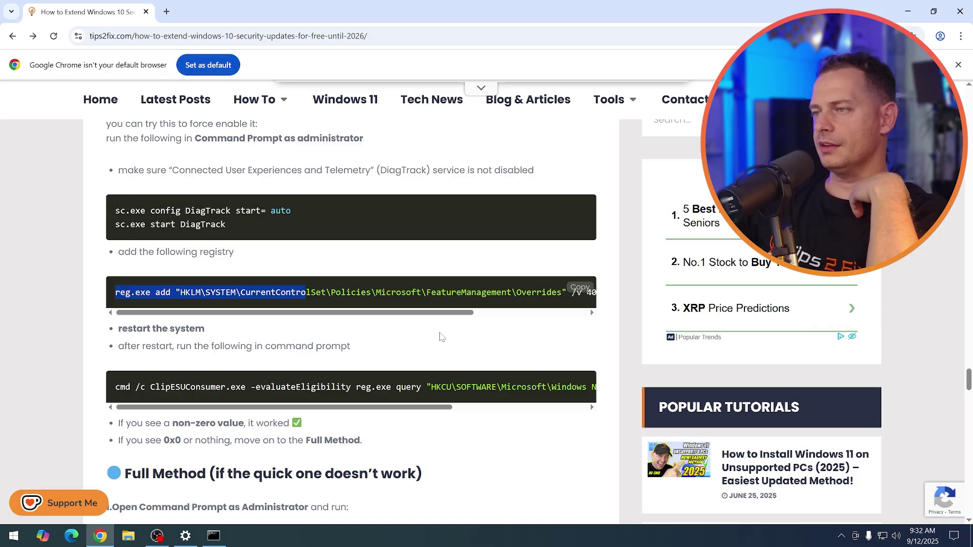
pyautogui.click(441, 337)
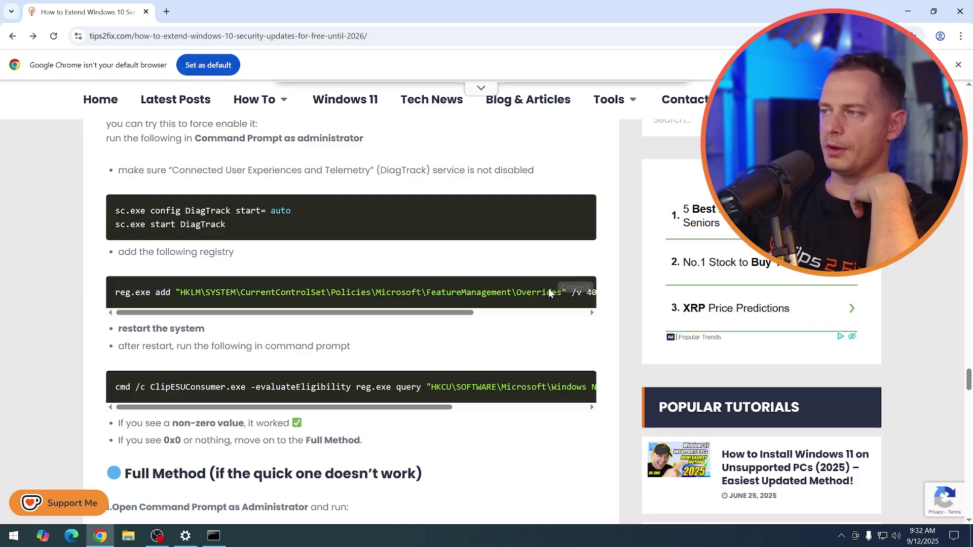
pyautogui.moveTo(455, 312); pyautogui.dragTo(213, 312)
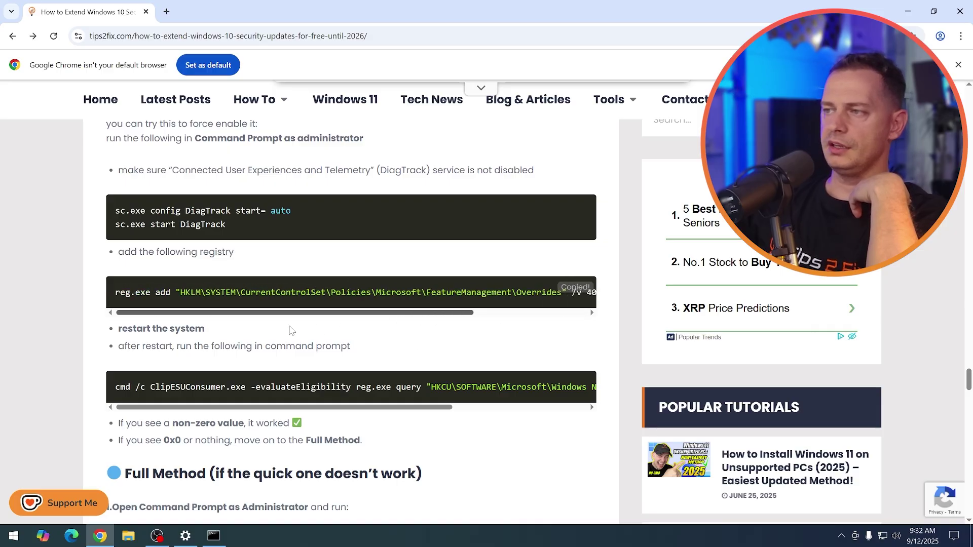
pyautogui.moveTo(116, 292); pyautogui.dragTo(588, 294)
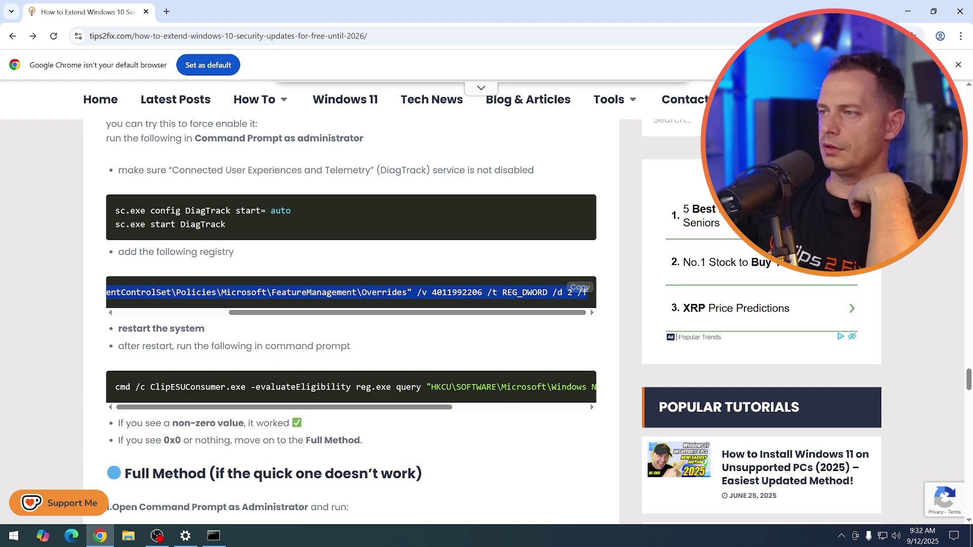
pyautogui.rightClick(487, 300)
pyautogui.click(492, 308)
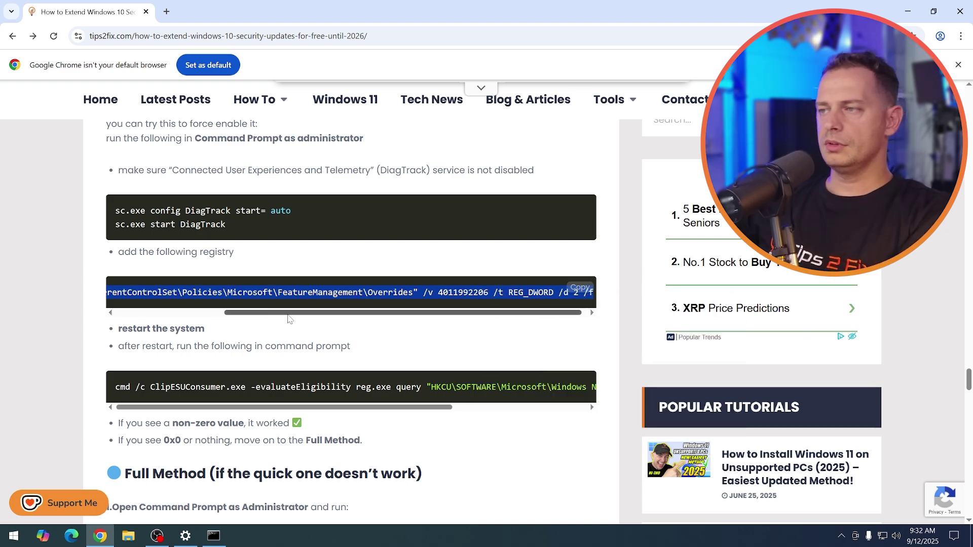
pyautogui.click(349, 293)
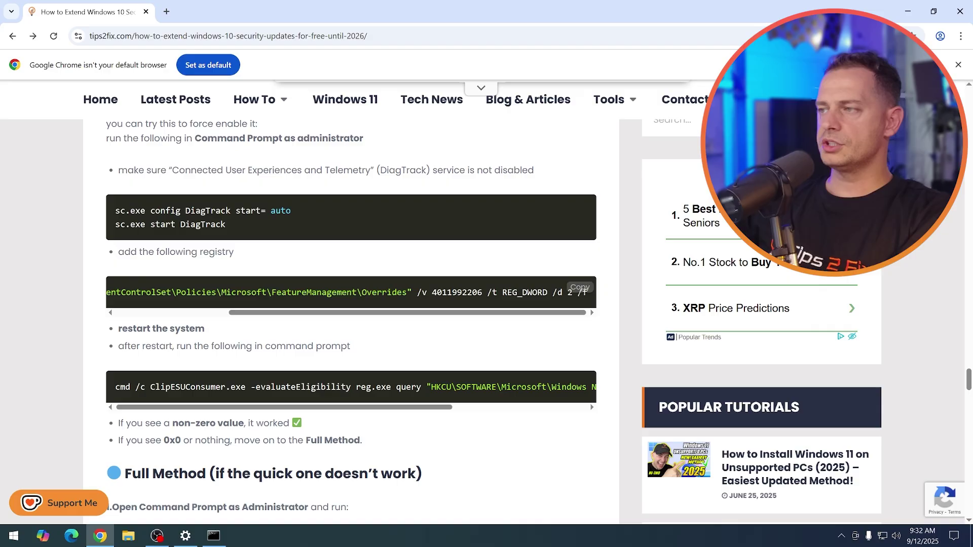
pyautogui.click(172, 312)
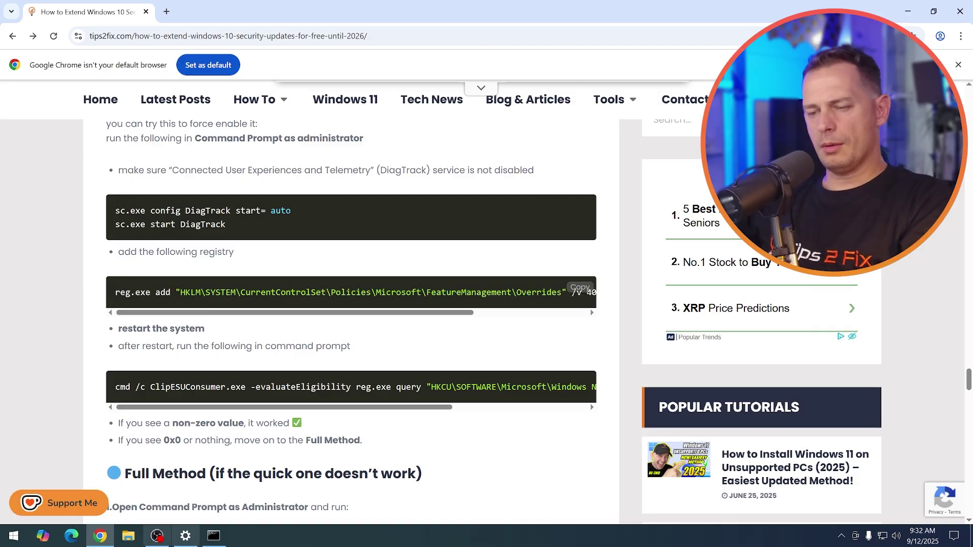
# Run the reg.exe add command in the administrator prompt, which completes successfully.
pyautogui.click(213, 535)
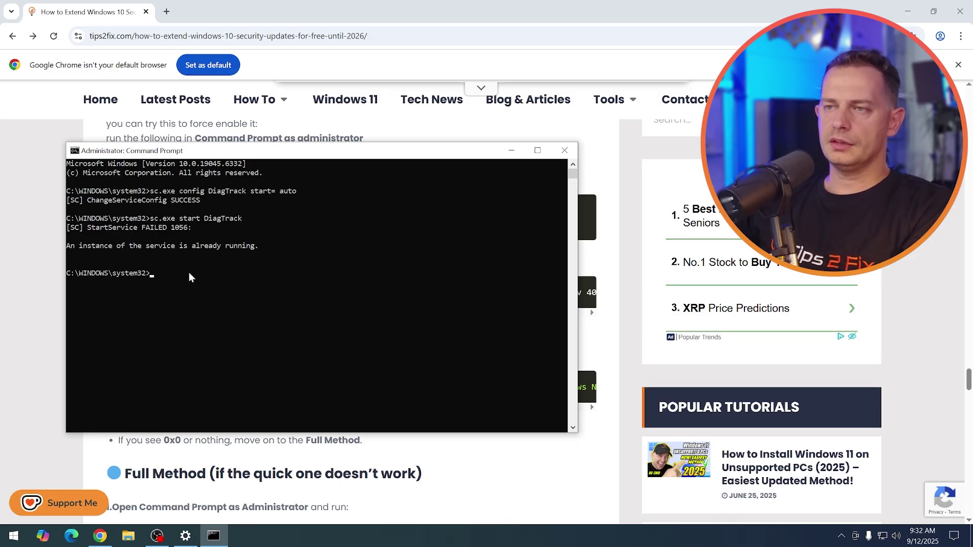
pyautogui.hotkey('ctrl', 'v')
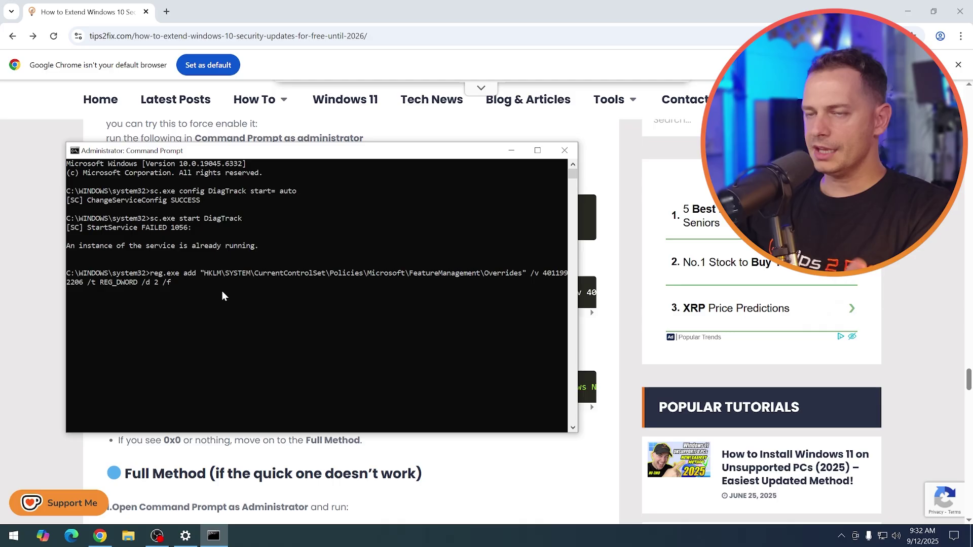
pyautogui.press('Return')
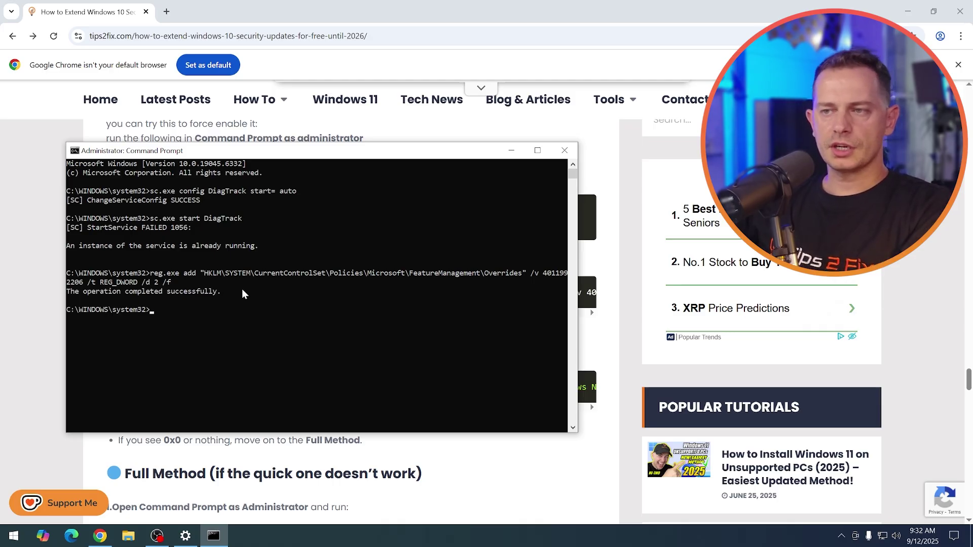
pyautogui.press('super')
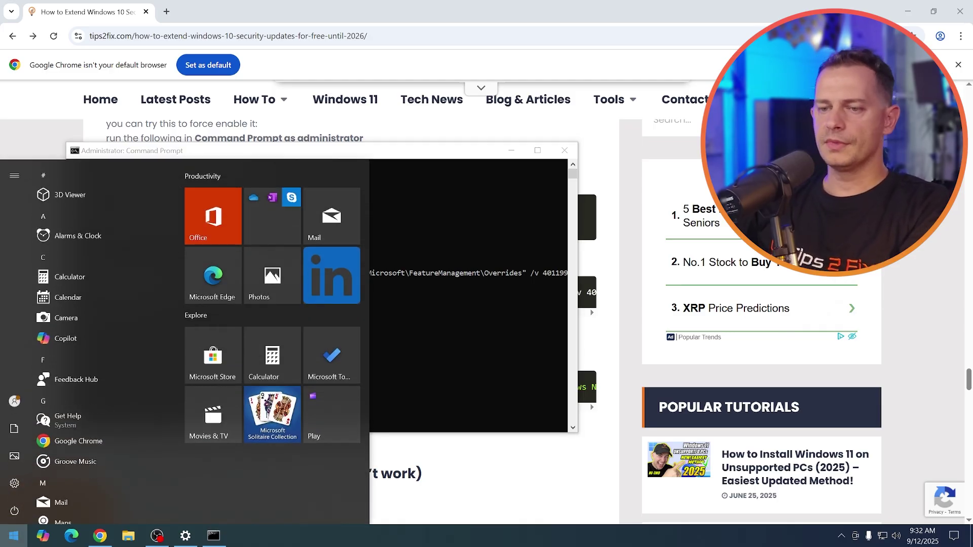
# Open Registry Editor and expand HKLM > SYSTEM > CurrentControlSet > Policies > Microsoft.
pyautogui.write('reg')
pyautogui.press('Return')
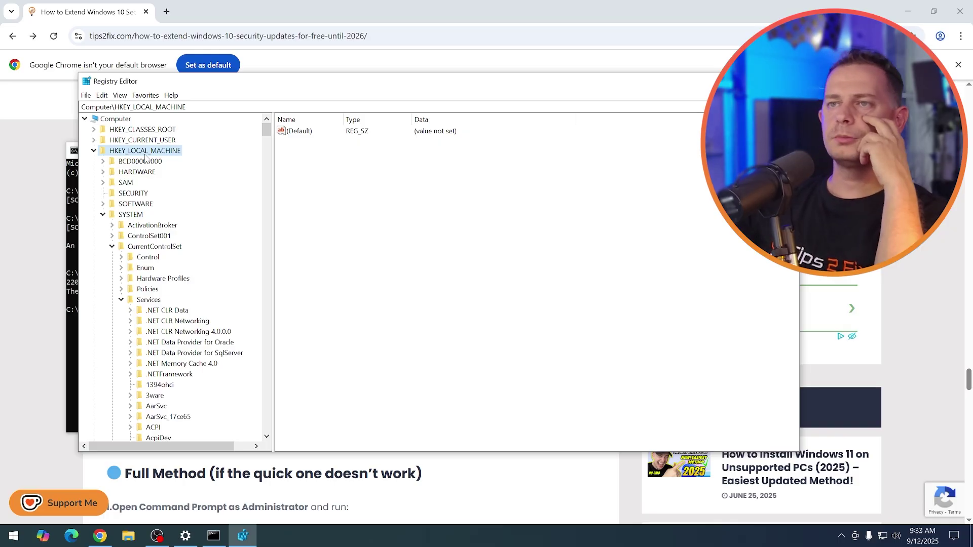
pyautogui.click(133, 214)
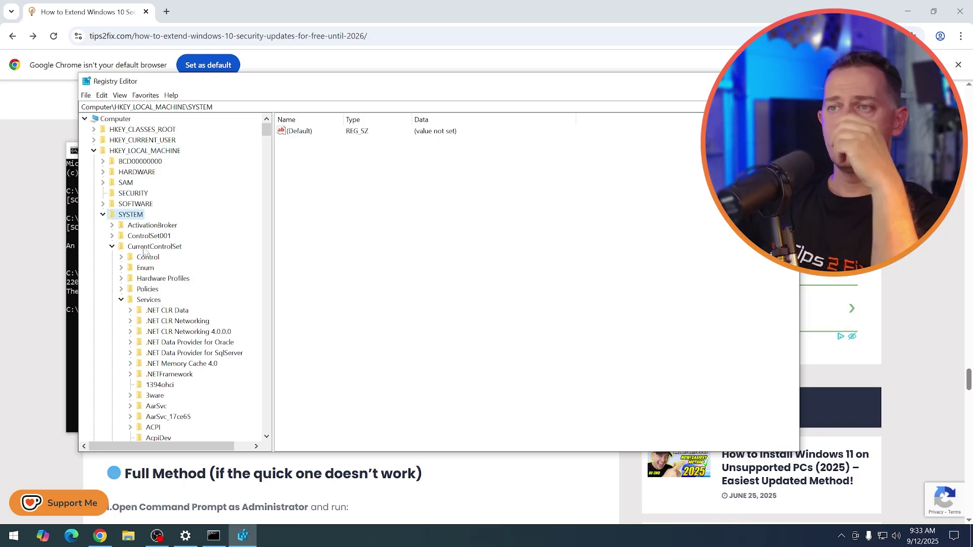
pyautogui.doubleClick(148, 300)
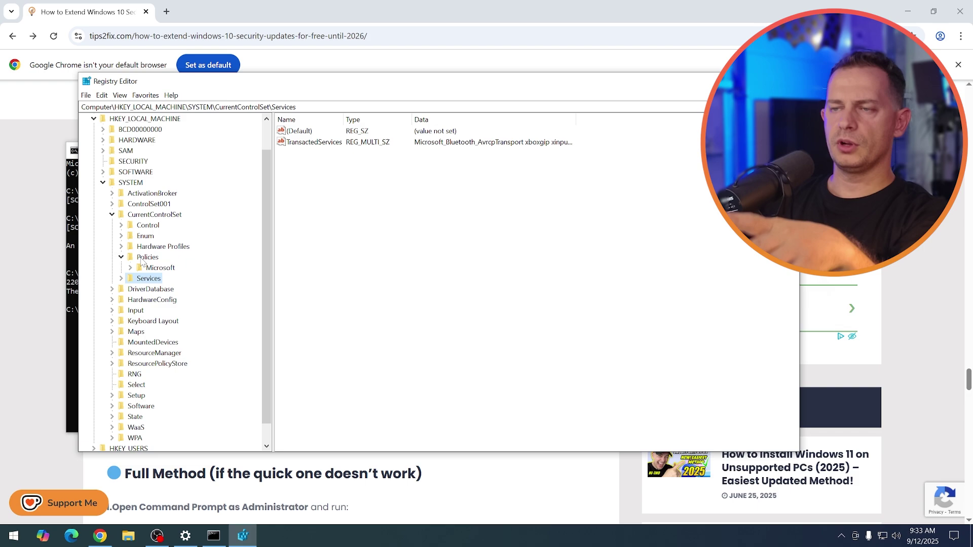
pyautogui.click(143, 258)
pyautogui.click(158, 269)
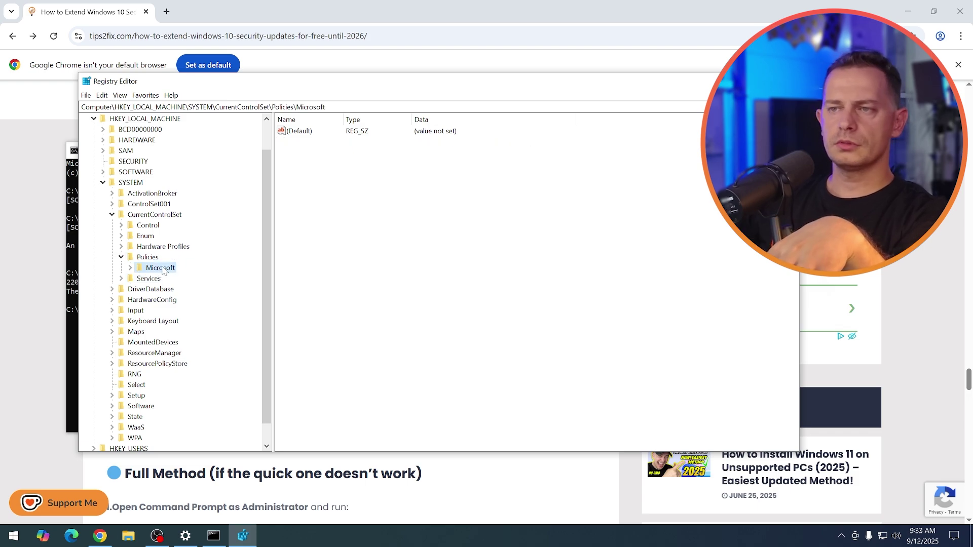
pyautogui.click(130, 268)
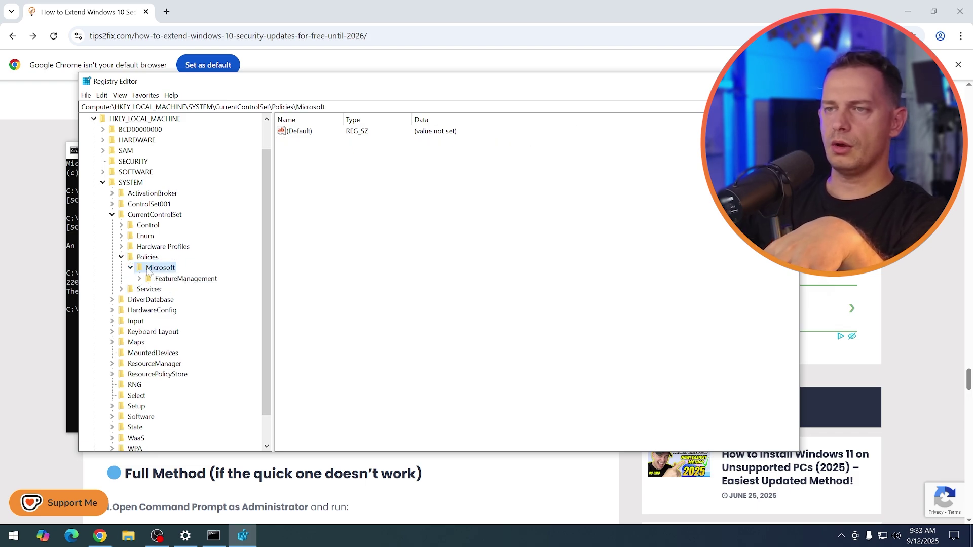
pyautogui.moveTo(256, 82); pyautogui.dragTo(410, 308)
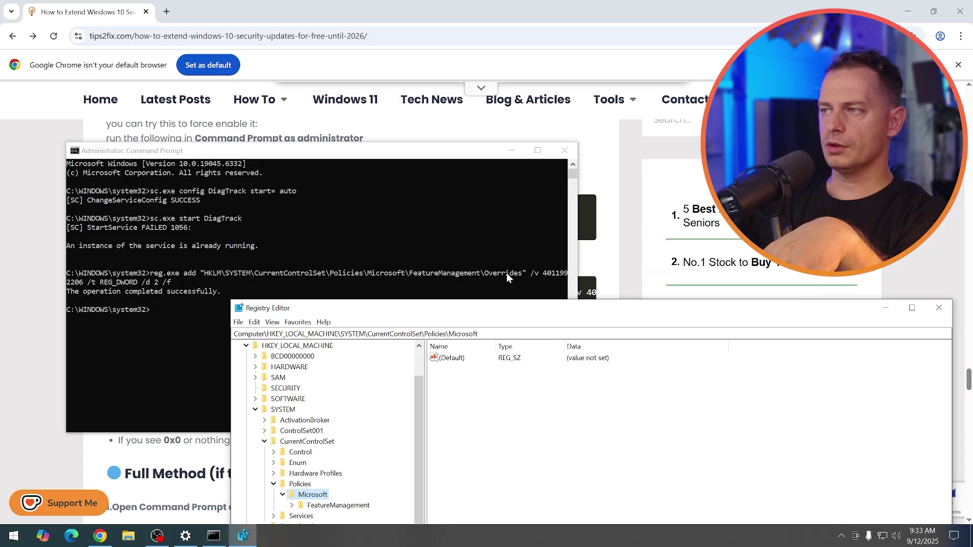
pyautogui.moveTo(466, 300); pyautogui.dragTo(298, 97)
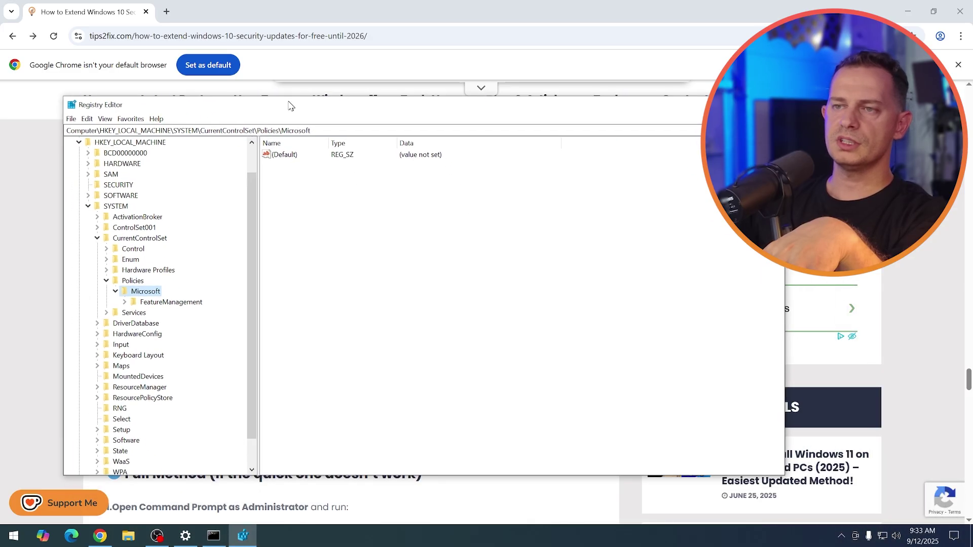
pyautogui.click(167, 303)
pyautogui.click(124, 302)
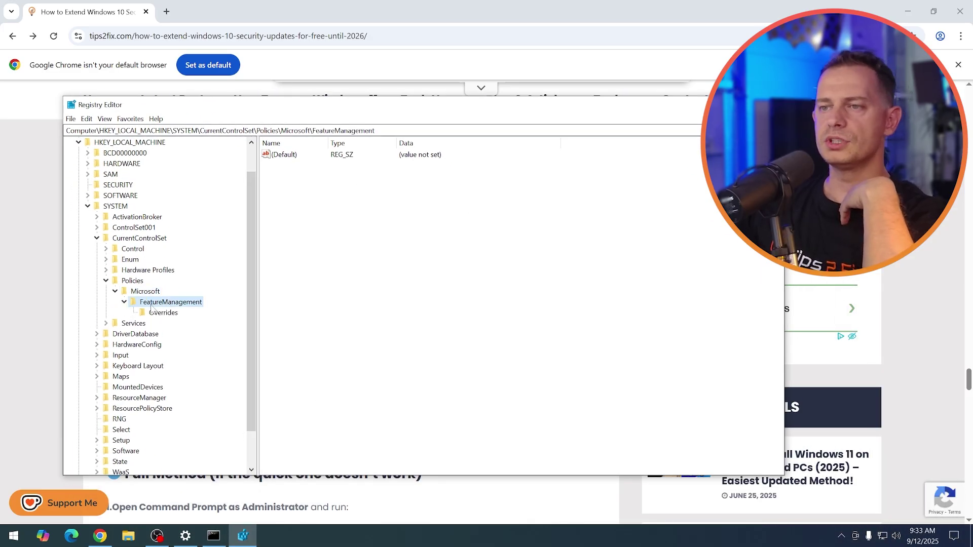
pyautogui.click(177, 314)
pyautogui.click(292, 166)
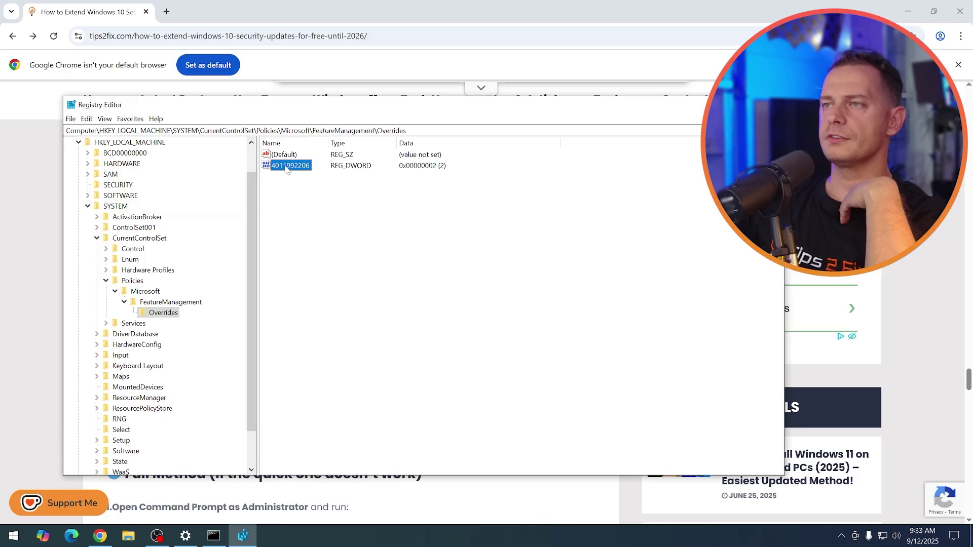
pyautogui.moveTo(318, 99)
pyautogui.mouseDown()
pyautogui.moveTo(314, 330)
pyautogui.moveTo(314, 103)
pyautogui.moveTo(315, 118)
pyautogui.mouseUp()
pyautogui.press('Return')
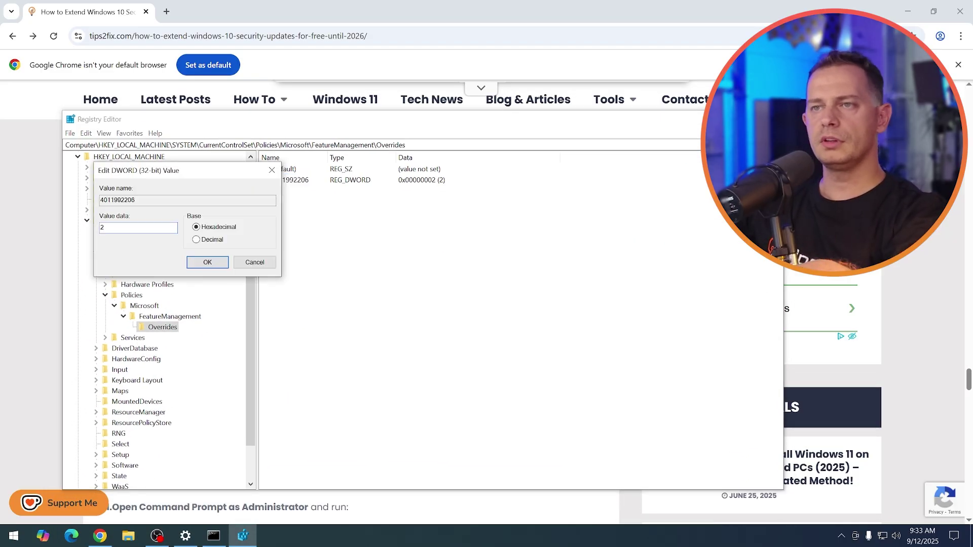
pyautogui.moveTo(118, 215); pyautogui.dragTo(204, 223)
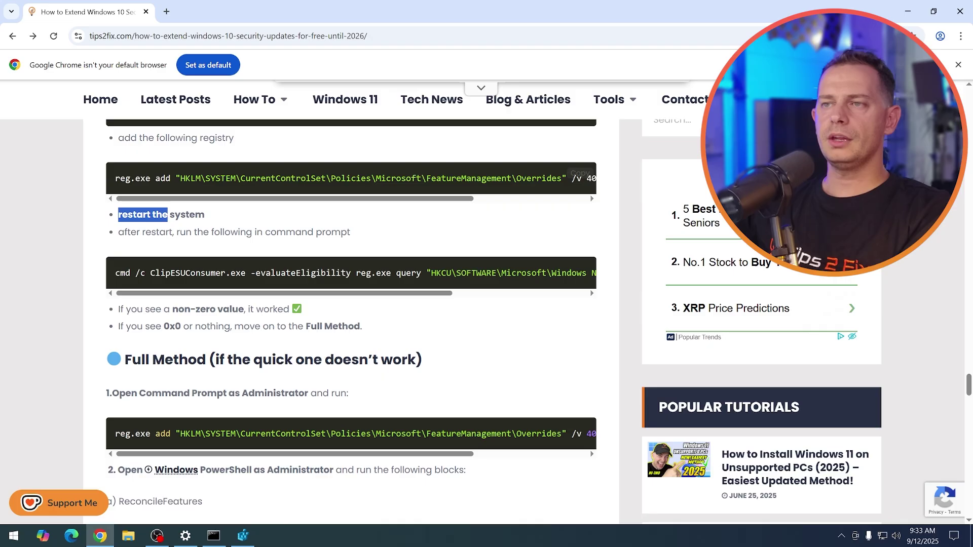
# Clear the text selections on the guide and close the leftover administrator Command Prompt.
pyautogui.click(121, 244)
pyautogui.moveTo(127, 233); pyautogui.dragTo(363, 237)
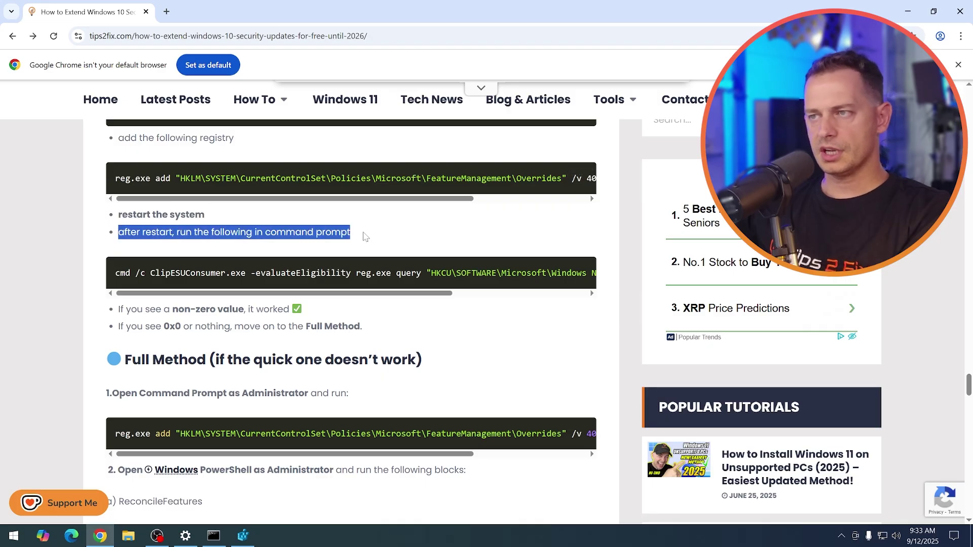
pyautogui.moveTo(346, 294); pyautogui.dragTo(157, 299)
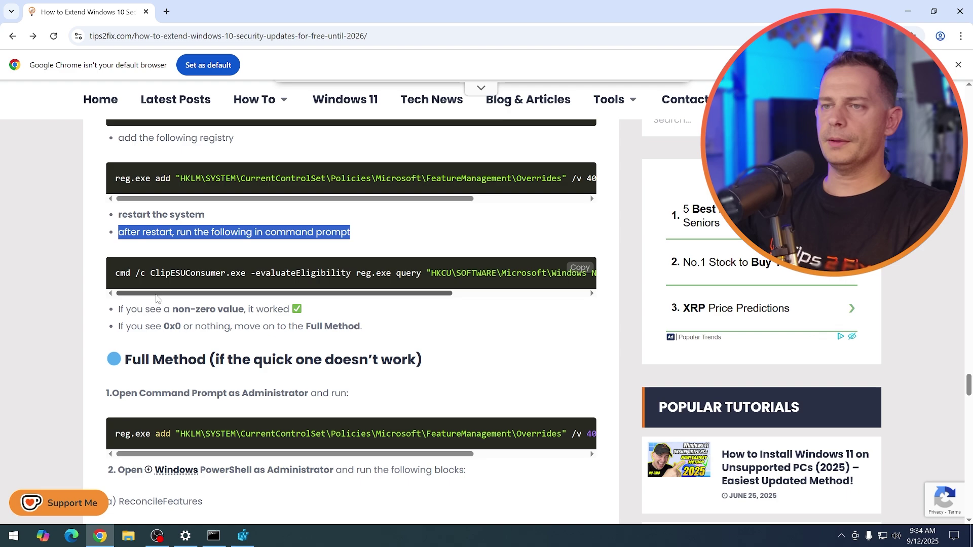
pyautogui.click(141, 301)
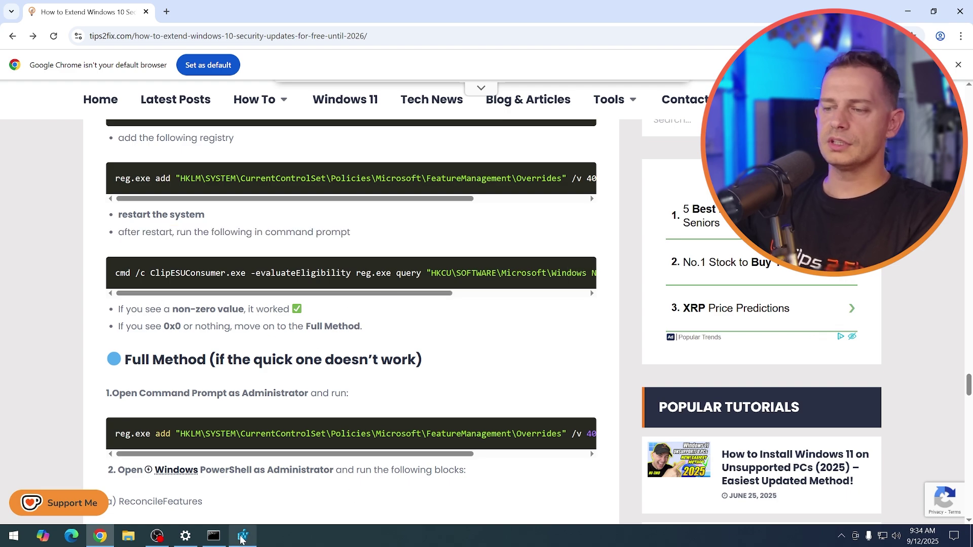
pyautogui.click(214, 536)
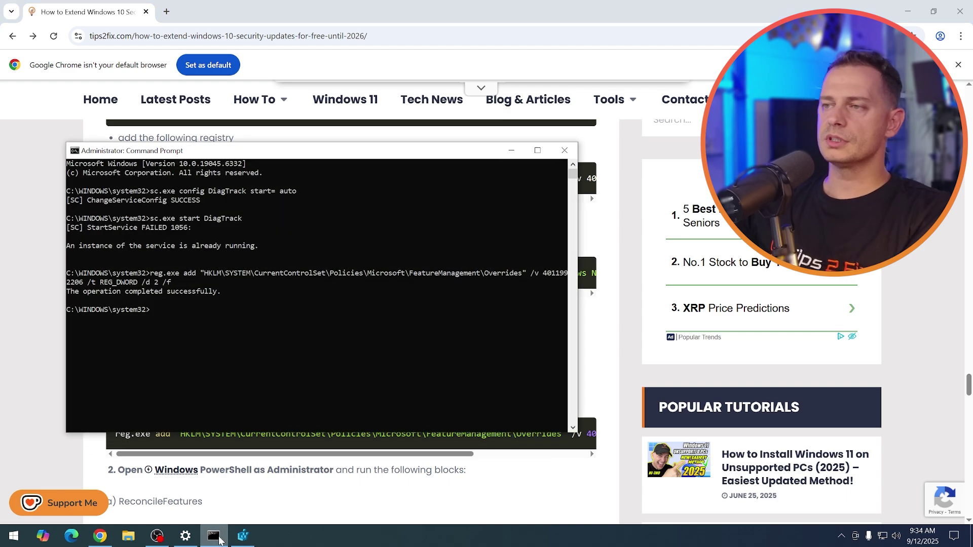
pyautogui.click(563, 155)
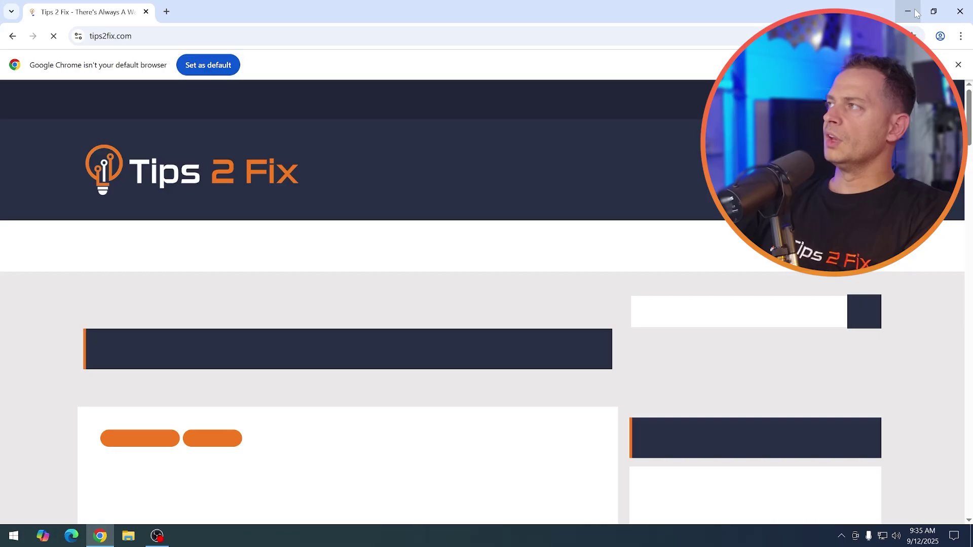
# Open the How to Extend Windows 10 article and copy its ClipESUConsumer eligibility-check command.
pyautogui.scroll(-3, 207, 277)
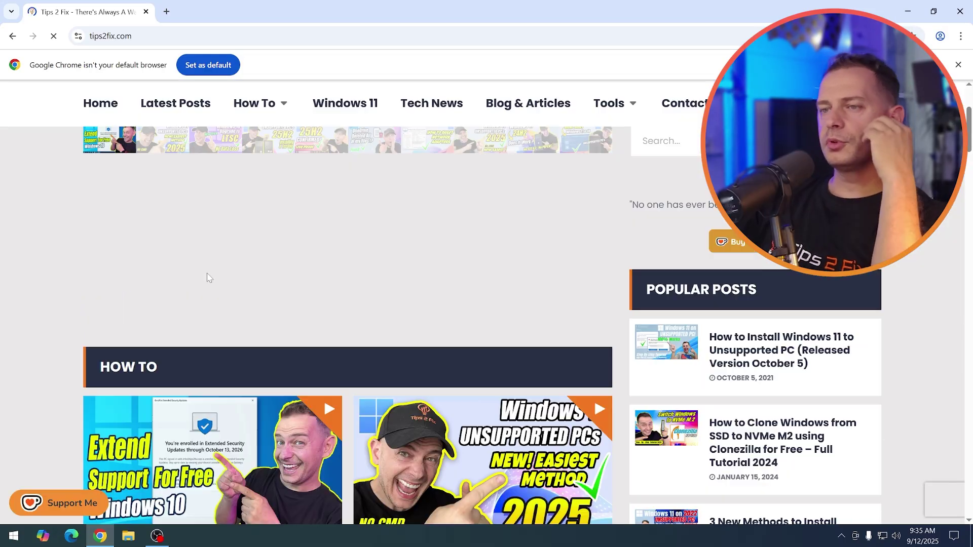
pyautogui.scroll(-3, 208, 277)
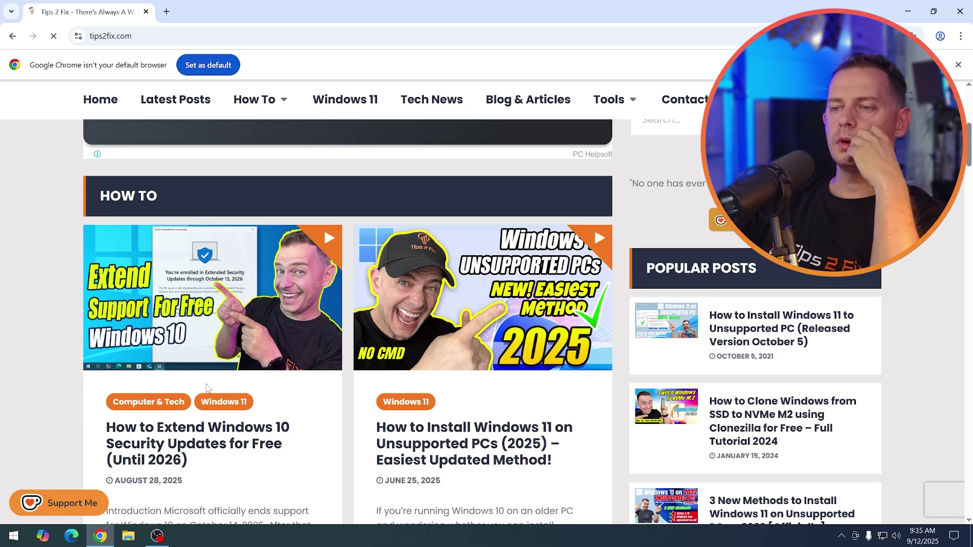
pyautogui.click(269, 298)
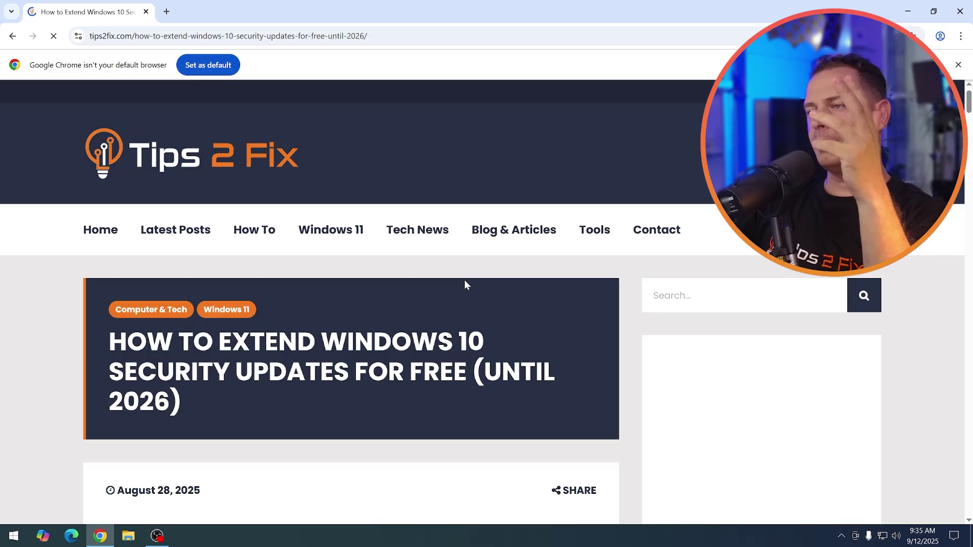
pyautogui.scroll(-6, 467, 285)
pyautogui.moveTo(968, 141); pyautogui.dragTo(968, 438)
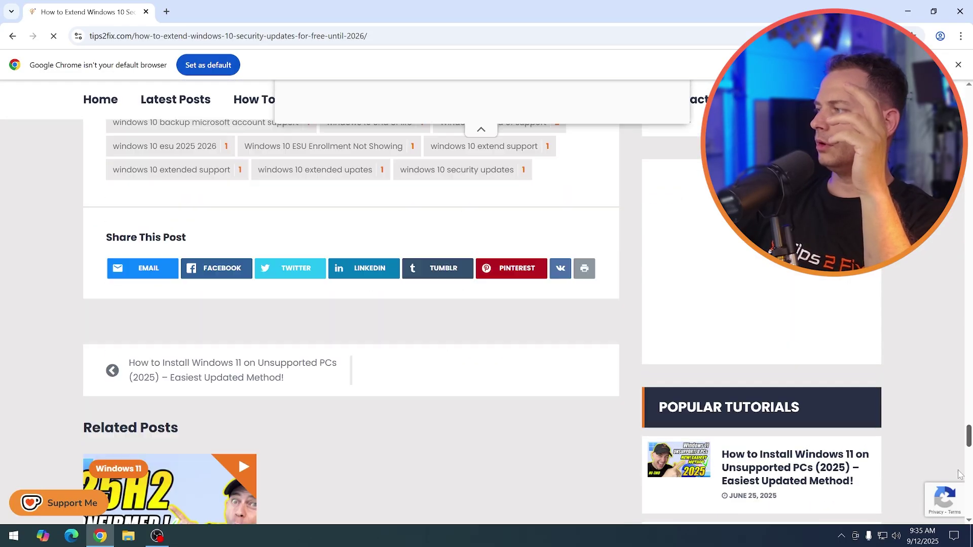
pyautogui.scroll(-8, 959, 475)
pyautogui.scroll(10, 227, 313)
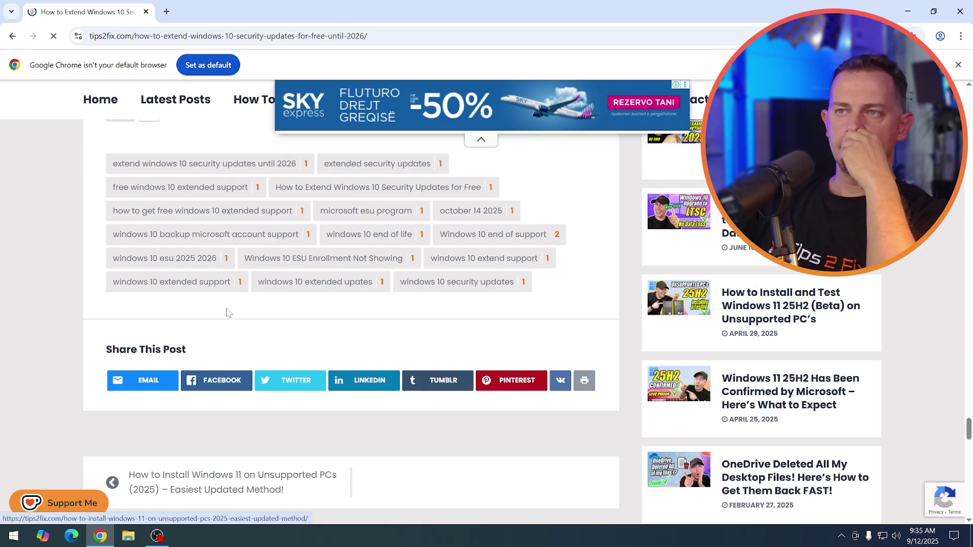
pyautogui.scroll(15, 227, 313)
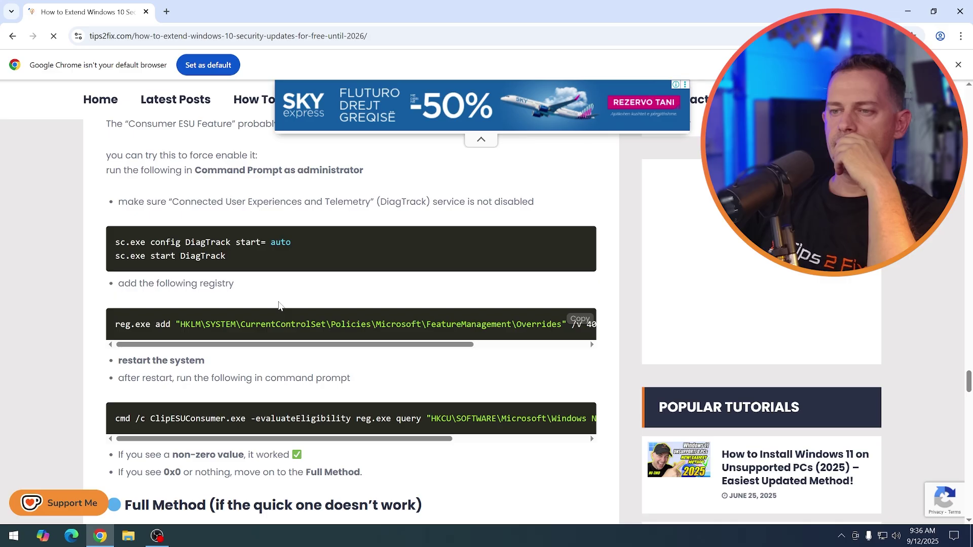
pyautogui.scroll(-2, 278, 305)
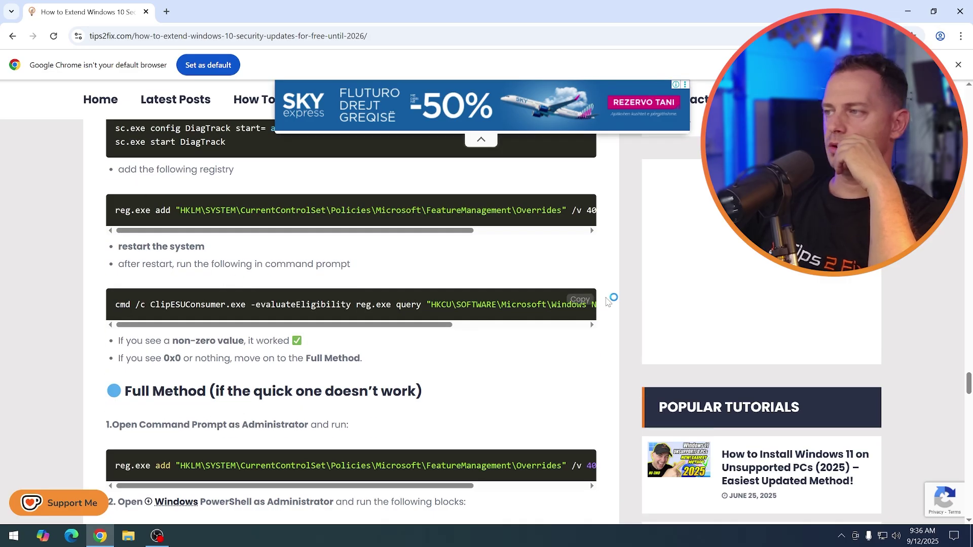
pyautogui.click(578, 300)
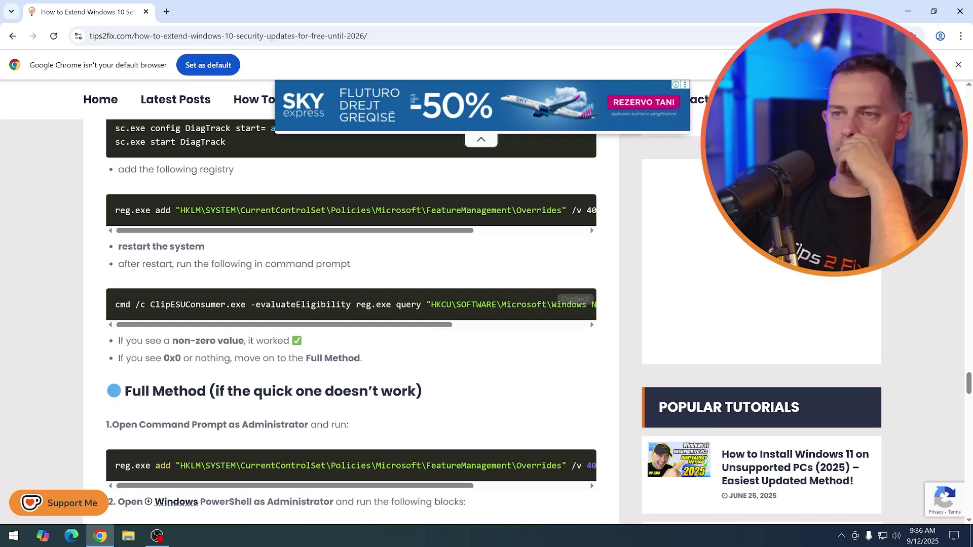
pyautogui.moveTo(114, 305); pyautogui.dragTo(420, 305)
pyautogui.click(519, 353)
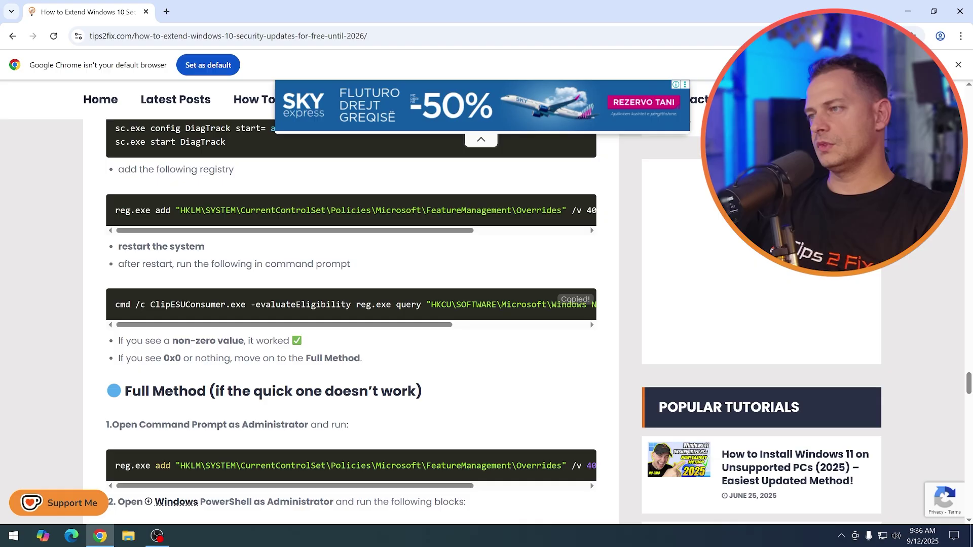
# Launch a fresh Command Prompt as administrator from the Start search.
pyautogui.click(14, 536)
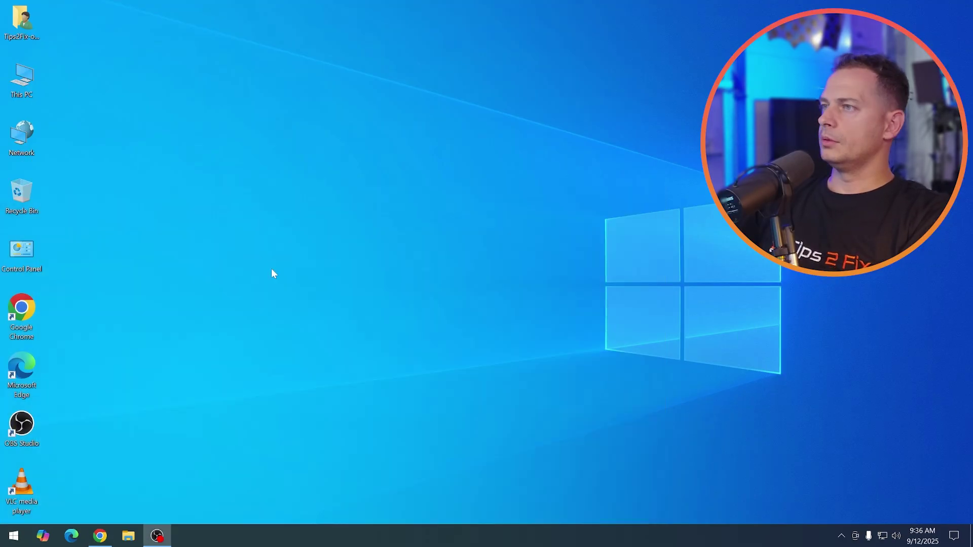
pyautogui.press('super')
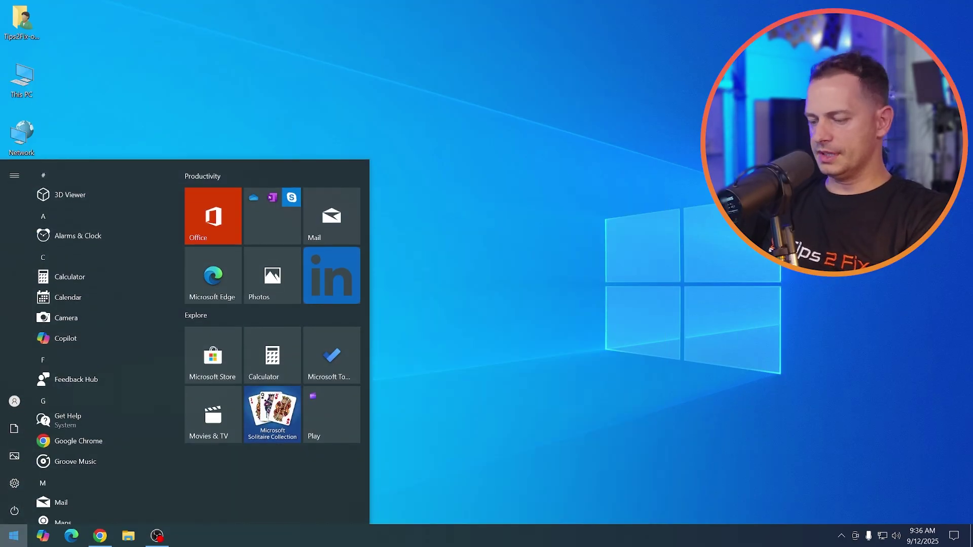
pyautogui.write('cmd')
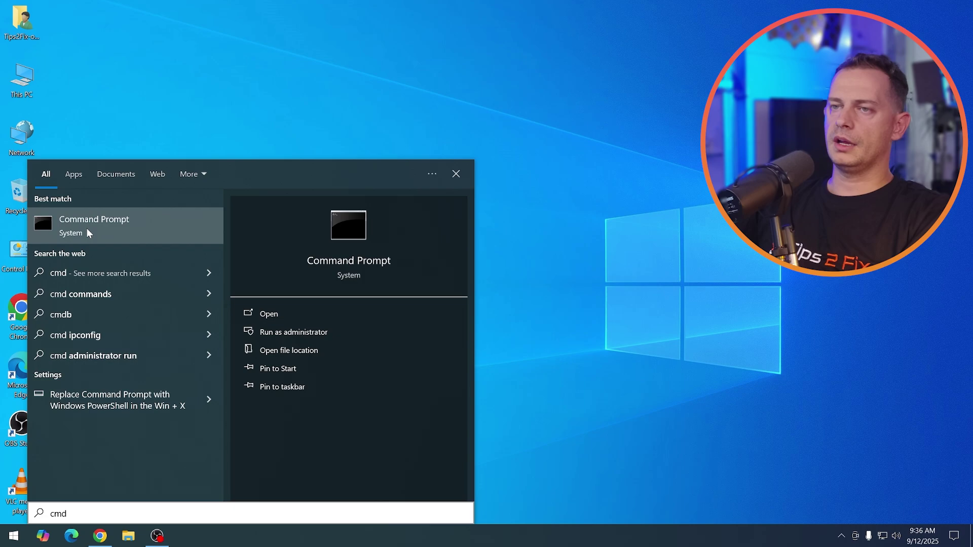
pyautogui.rightClick(89, 233)
pyautogui.click(144, 241)
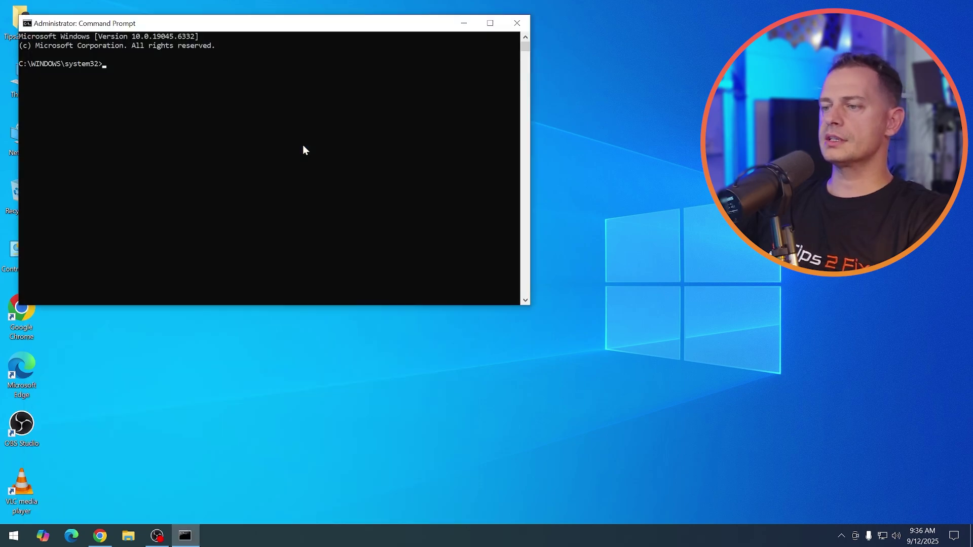
# Paste and run the ClipESUConsumer eligibility check, which returns no output, then return to Chrome.
pyautogui.hotkey('alt', 'Tab')
pyautogui.click(581, 300)
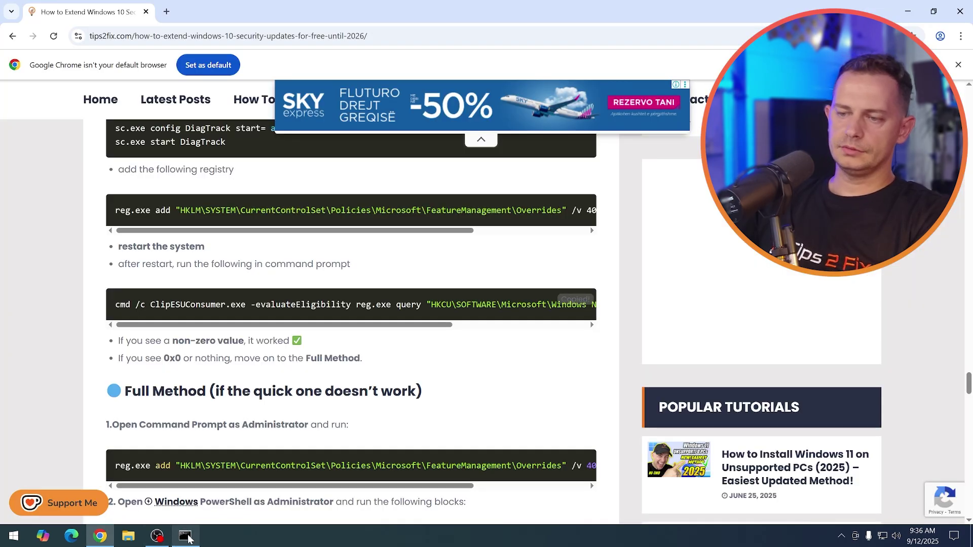
pyautogui.hotkey('alt', 'Tab')
pyautogui.rightClick(203, 242)
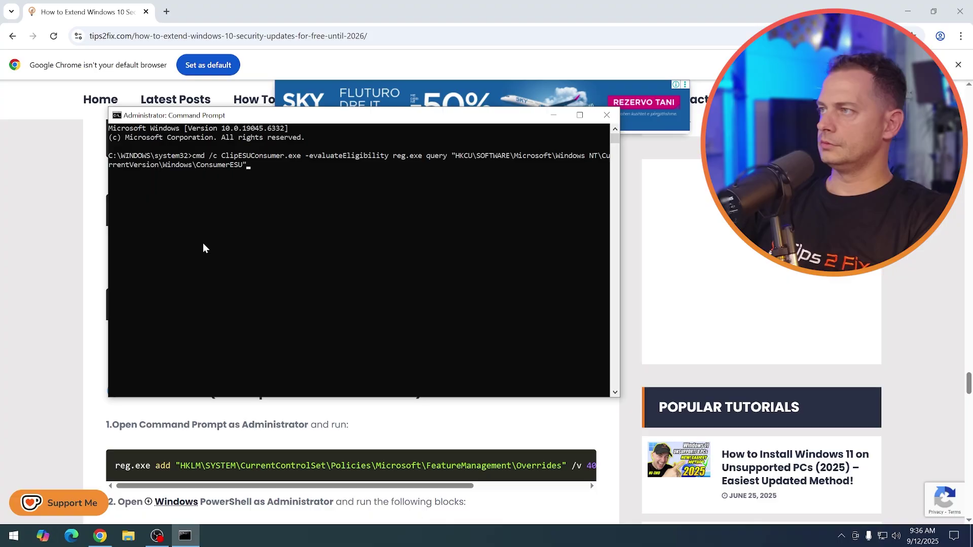
pyautogui.press('Return')
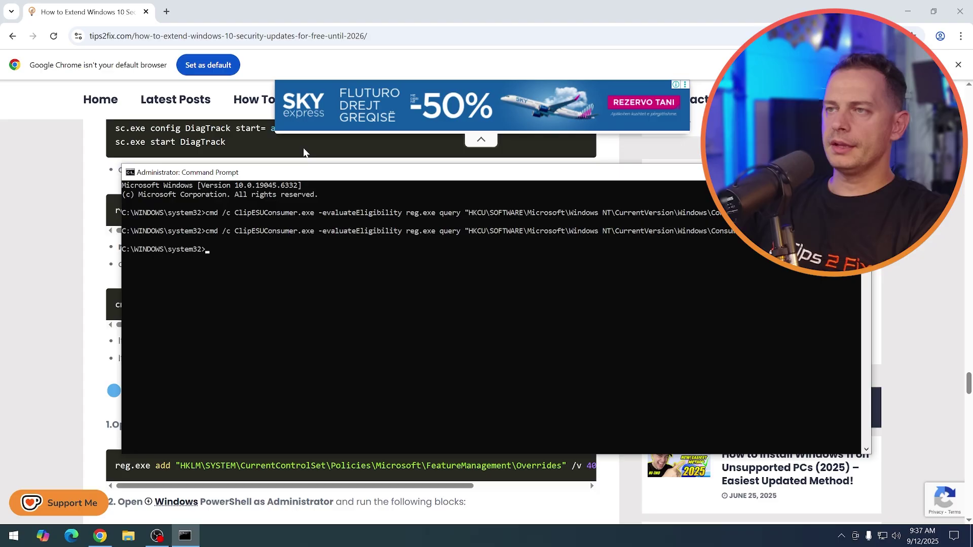
pyautogui.moveTo(282, 175); pyautogui.dragTo(232, 190)
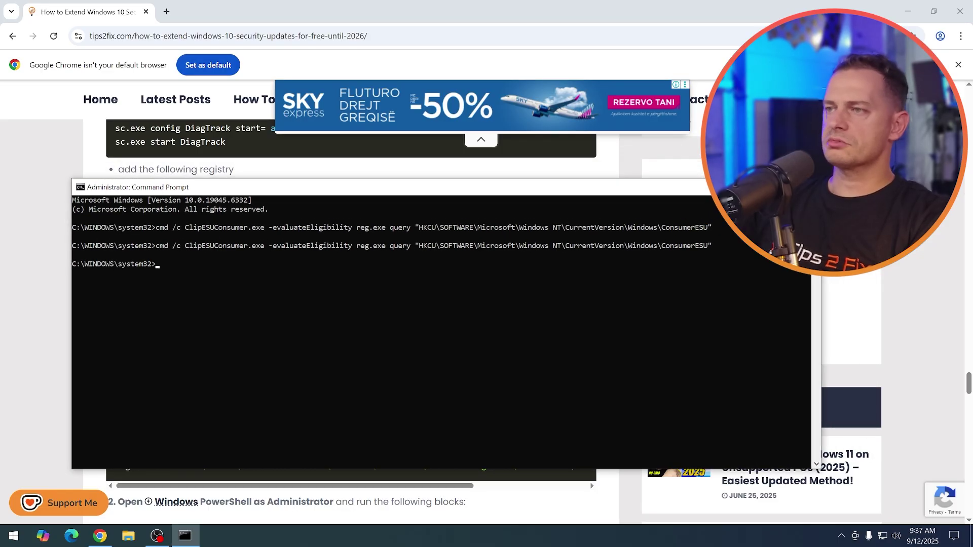
pyautogui.hotkey('alt', 'Tab')
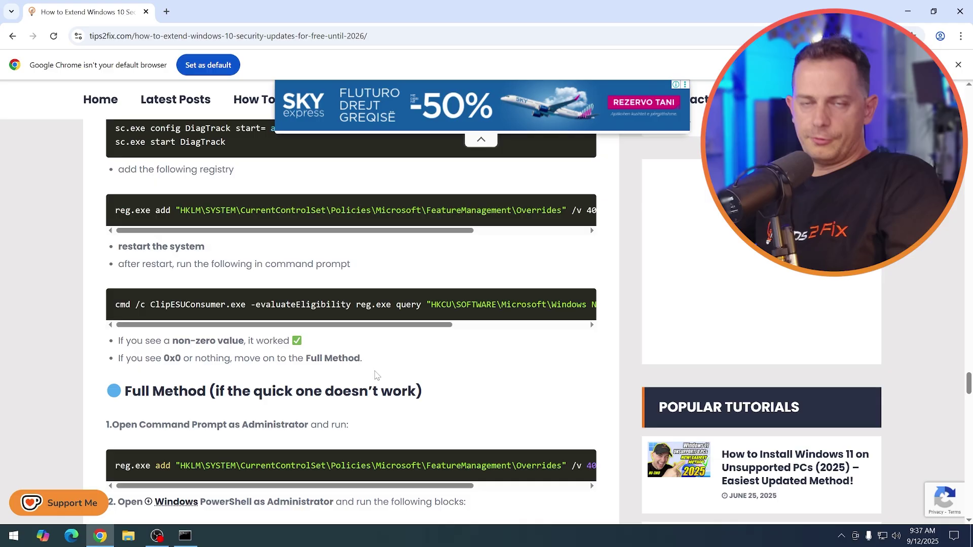
# Go from Start through Settings to Update & Security, then select Enroll now for Extended Security Updates.
pyautogui.click(896, 14)
pyautogui.click(14, 535)
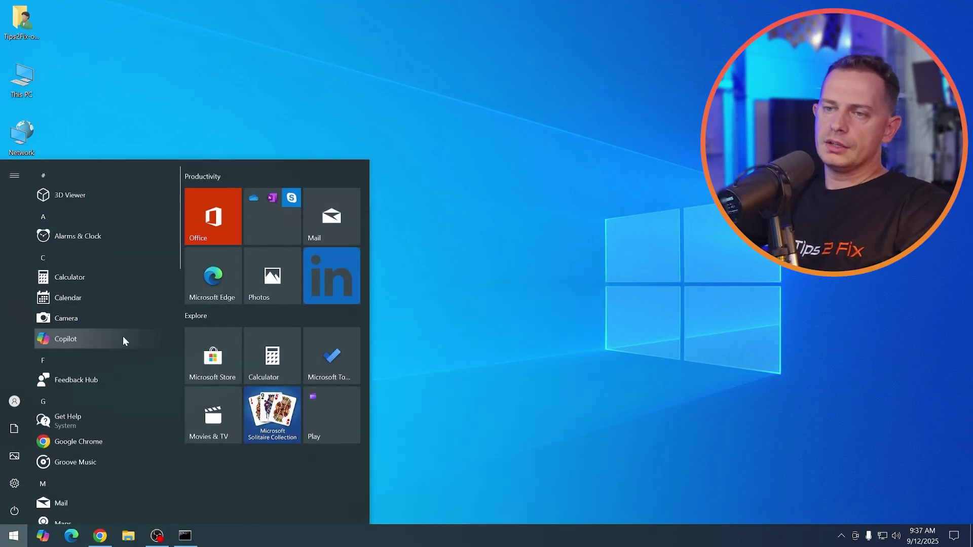
pyautogui.click(14, 483)
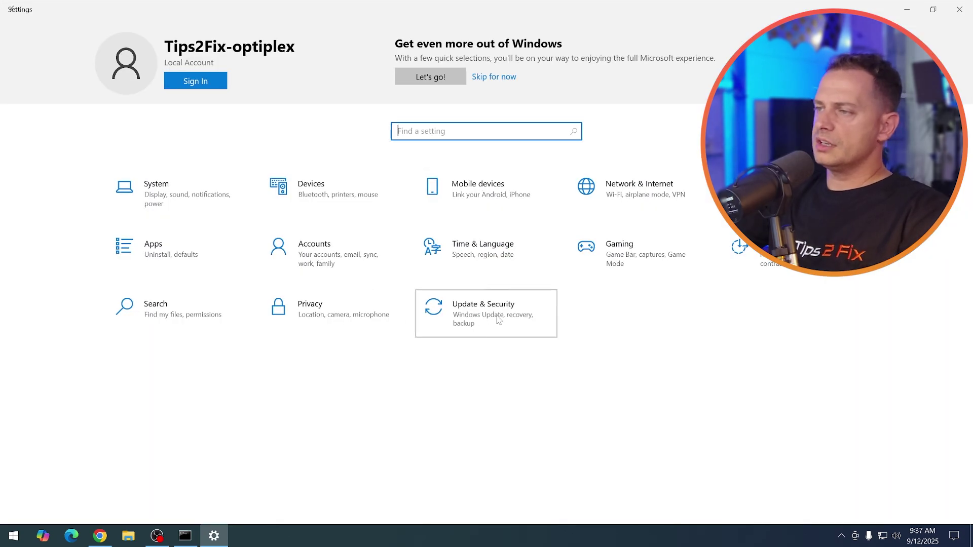
pyautogui.click(499, 320)
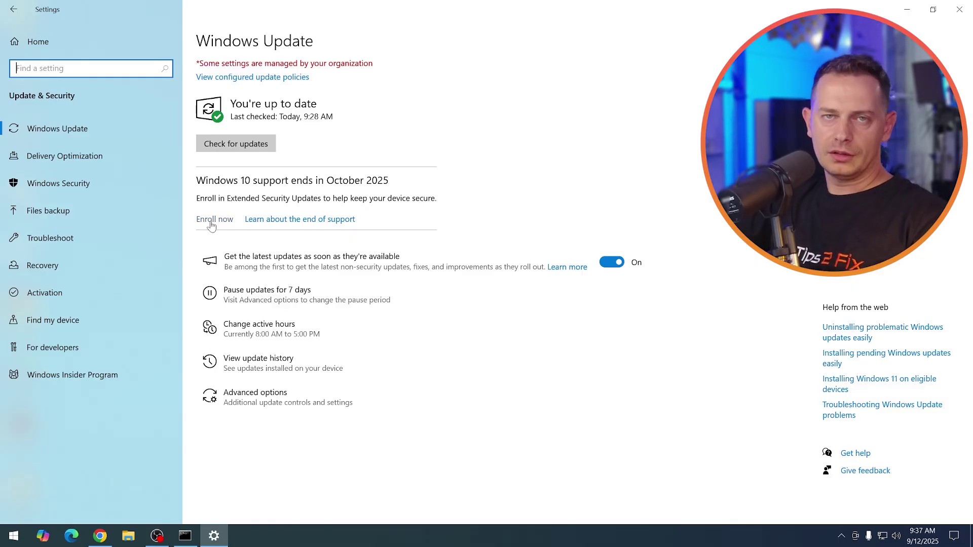
pyautogui.click(212, 221)
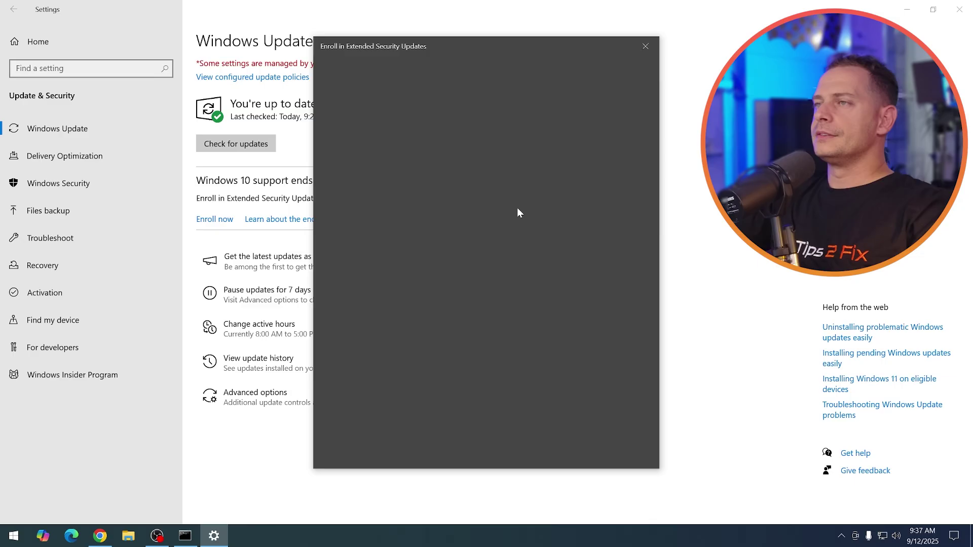
pyautogui.moveTo(503, 47); pyautogui.dragTo(543, 43)
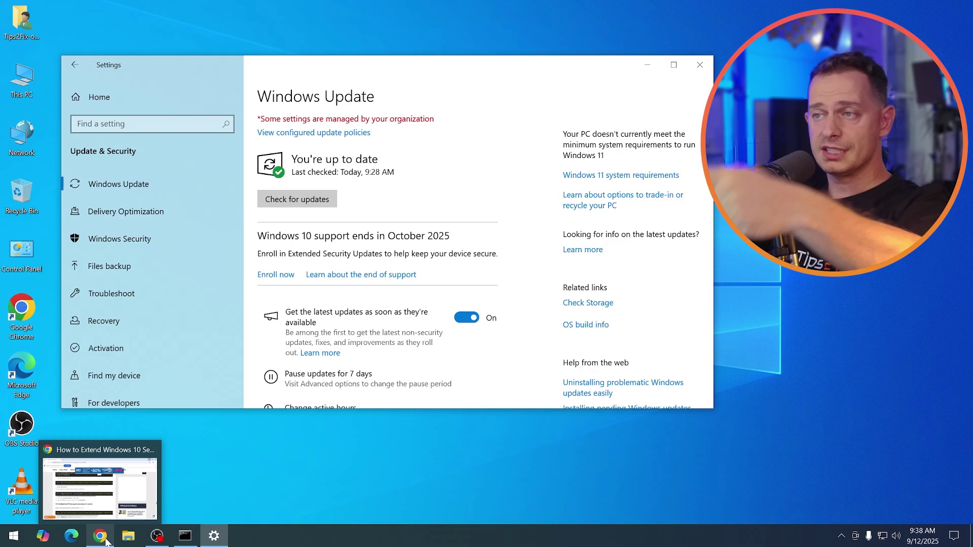
# Bring the tips2fix article back to the front and scroll through its instructions.
pyautogui.click(100, 536)
pyautogui.scroll(-4, 317, 309)
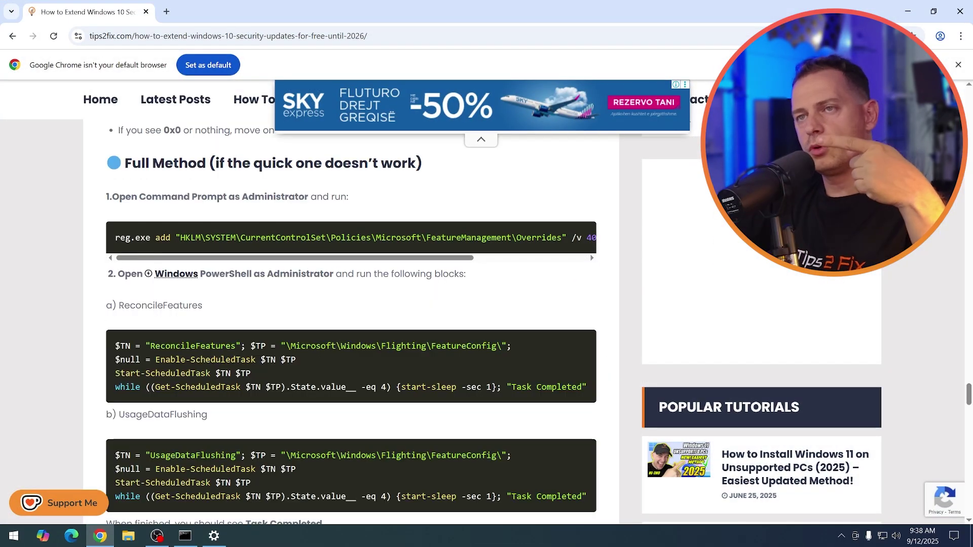
pyautogui.moveTo(124, 163); pyautogui.dragTo(314, 163)
pyautogui.scroll(-2, 350, 304)
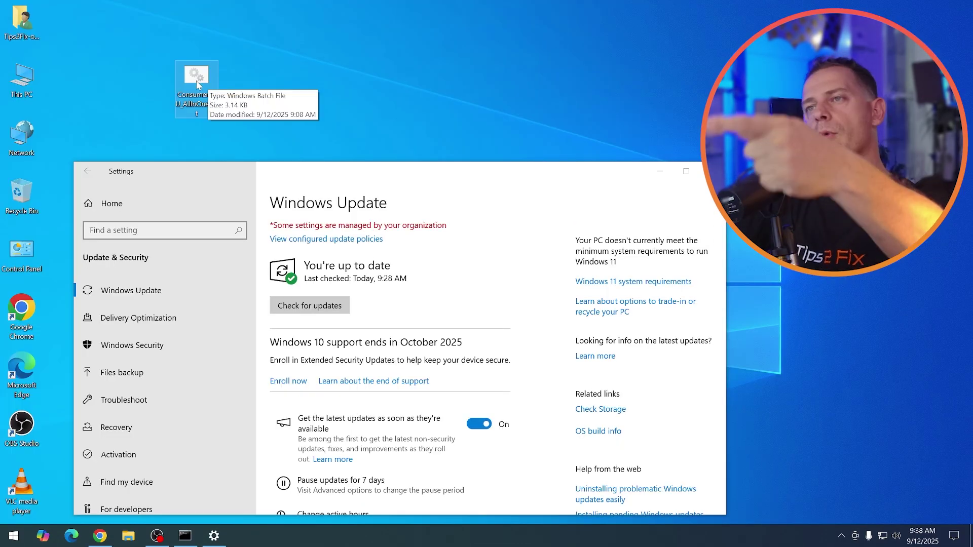
# Open ConsumerESU_AllInOne.bat in Notepad via Edit, read through it, and close it unchanged.
pyautogui.rightClick(198, 83)
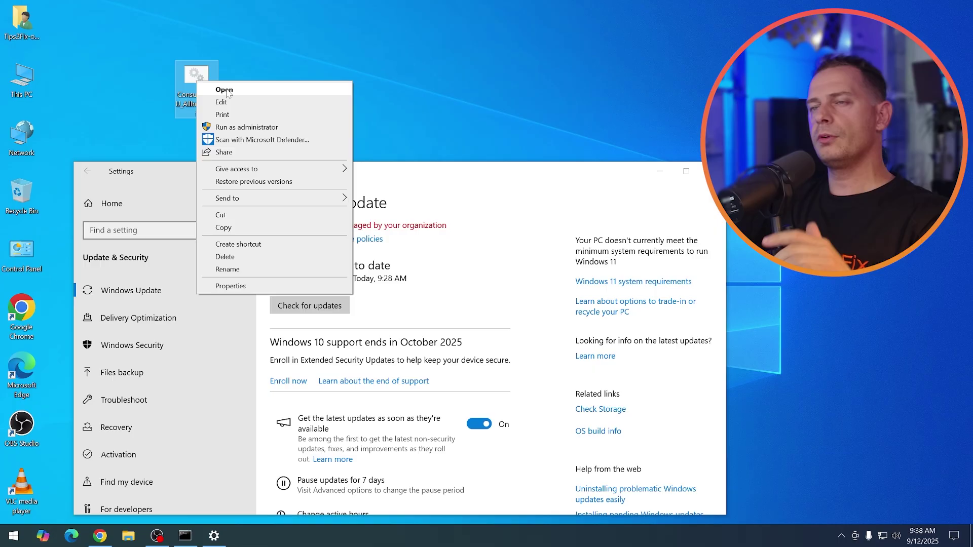
pyautogui.click(252, 103)
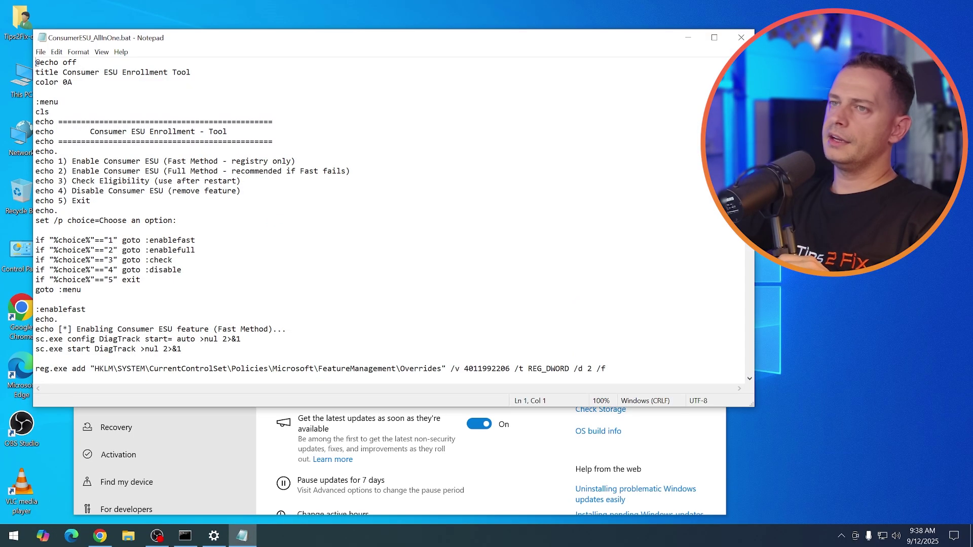
pyautogui.scroll(-1, 385, 220)
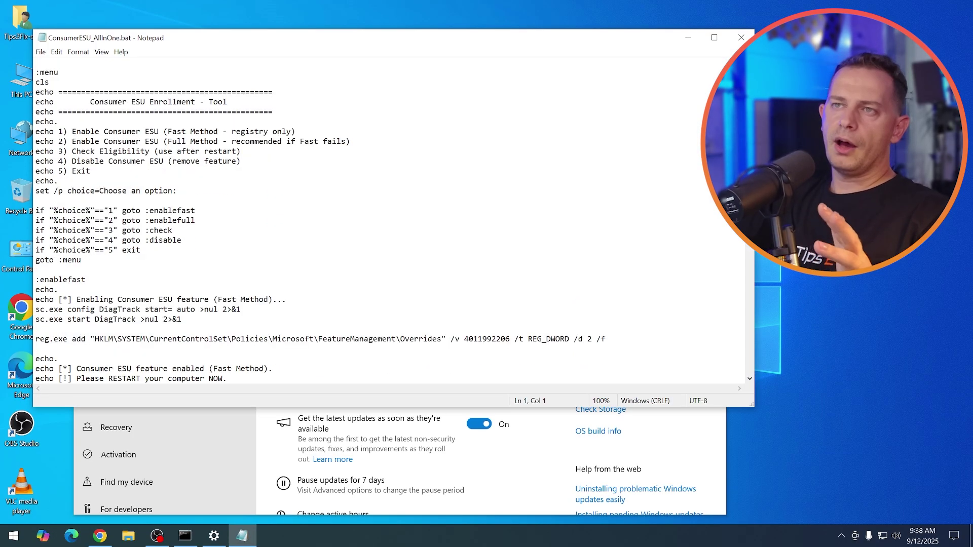
pyautogui.click(741, 37)
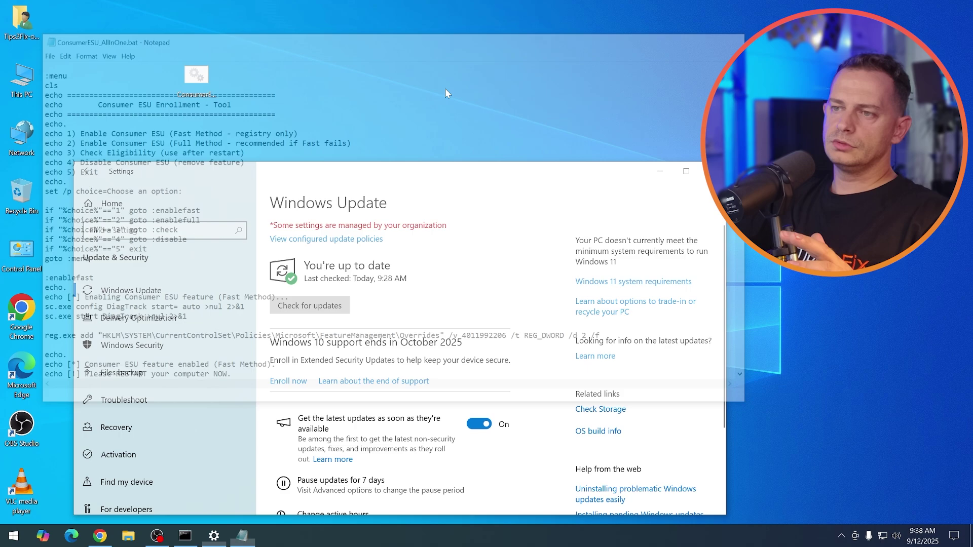
pyautogui.rightClick(196, 81)
# Run ConsumerESU_AllInOne.bat as administrator to bring up the Consumer ESU Enrollment Tool menu.
pyautogui.click(248, 129)
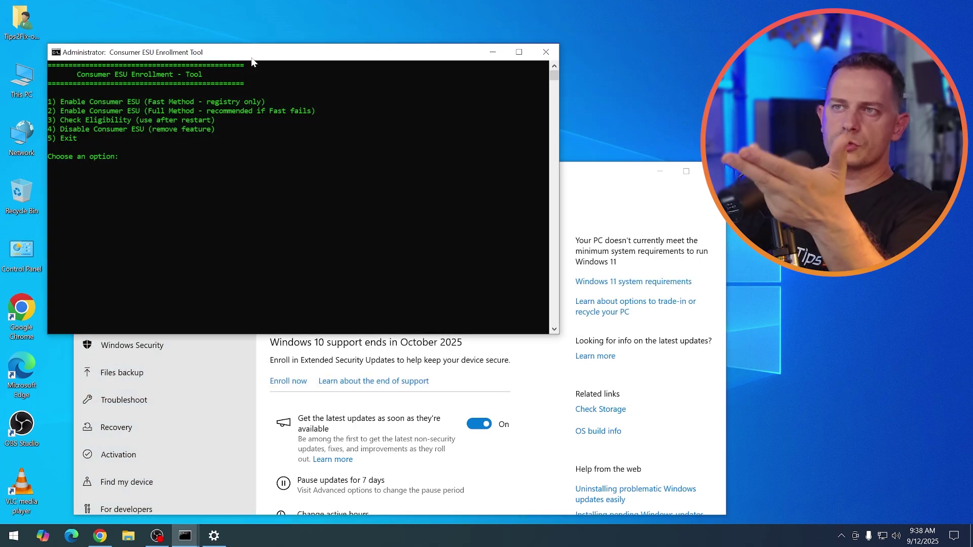
pyautogui.moveTo(255, 56); pyautogui.dragTo(273, 87)
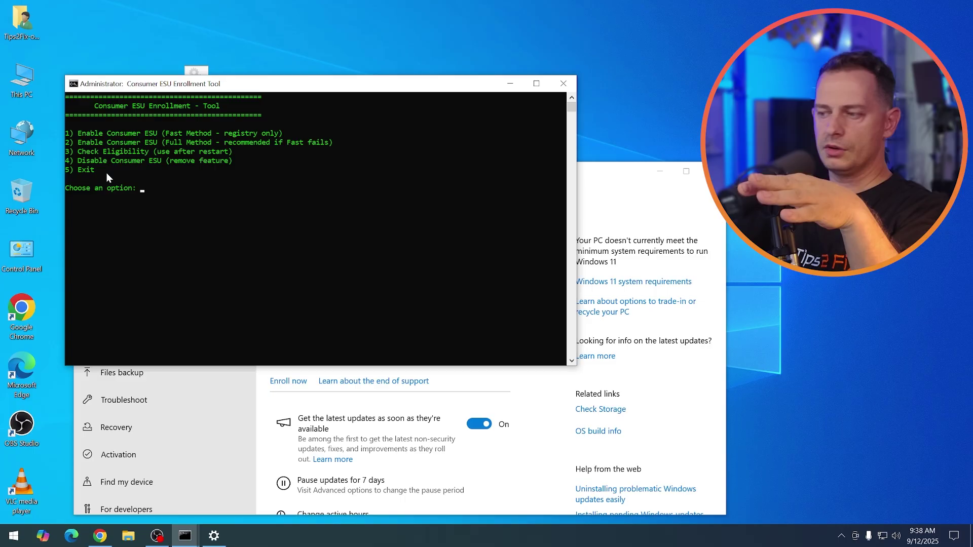
pyautogui.write('1')
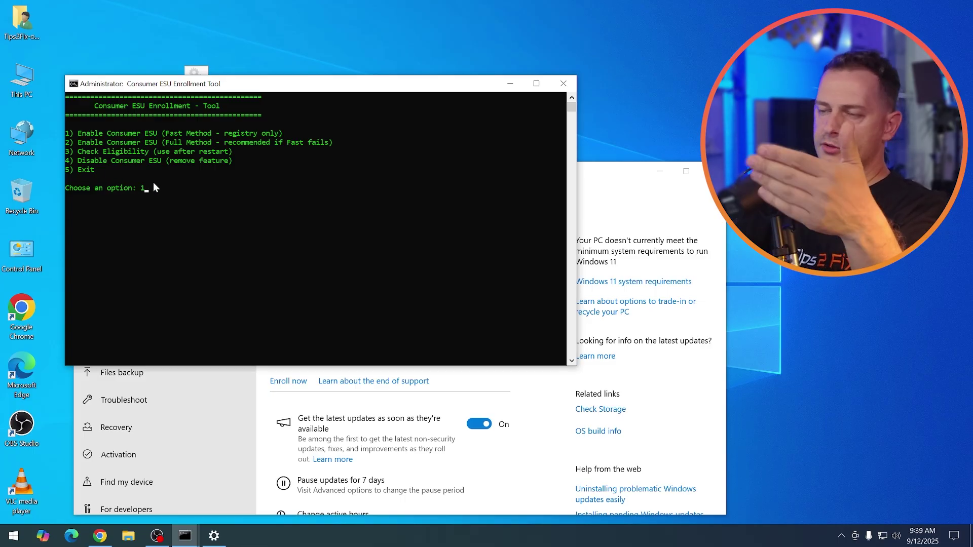
pyautogui.press('BackSpace')
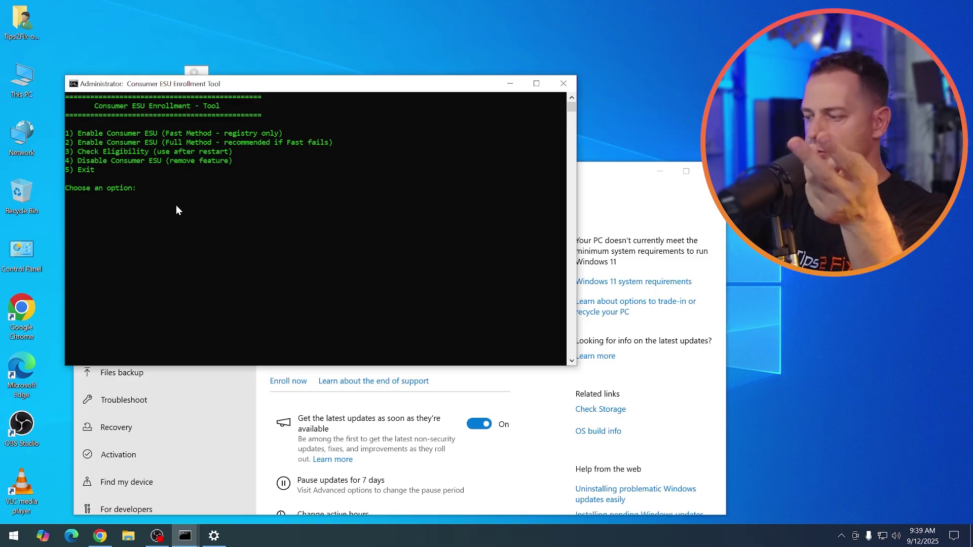
pyautogui.press('BackSpace')
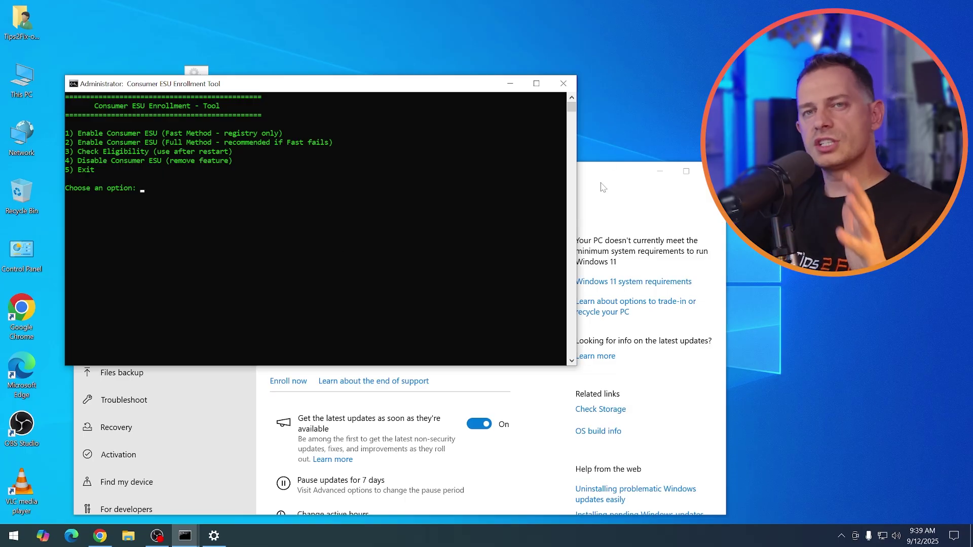
# Run option 4 to disable Consumer ESU, then dismiss the result to return to the menu.
pyautogui.click(217, 198)
pyautogui.write('4')
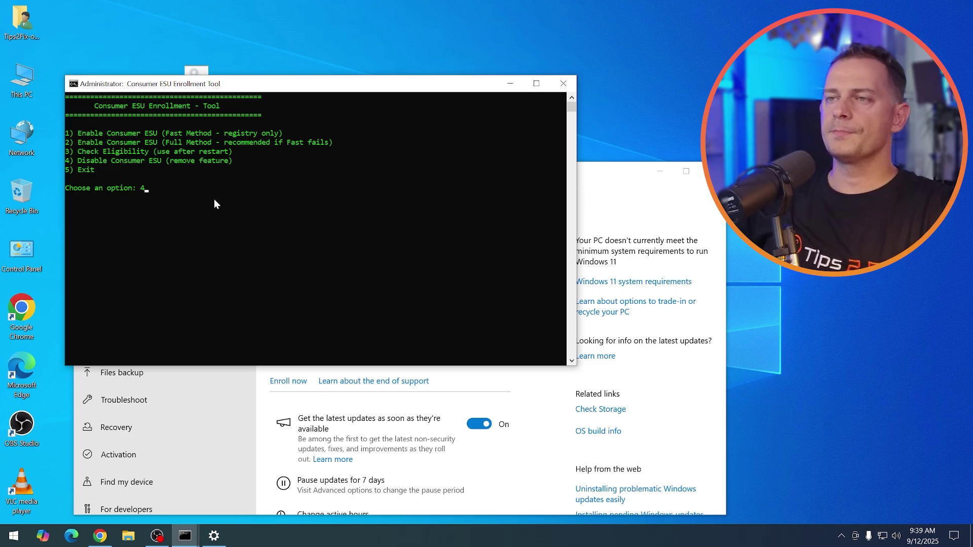
pyautogui.press('BackSpace')
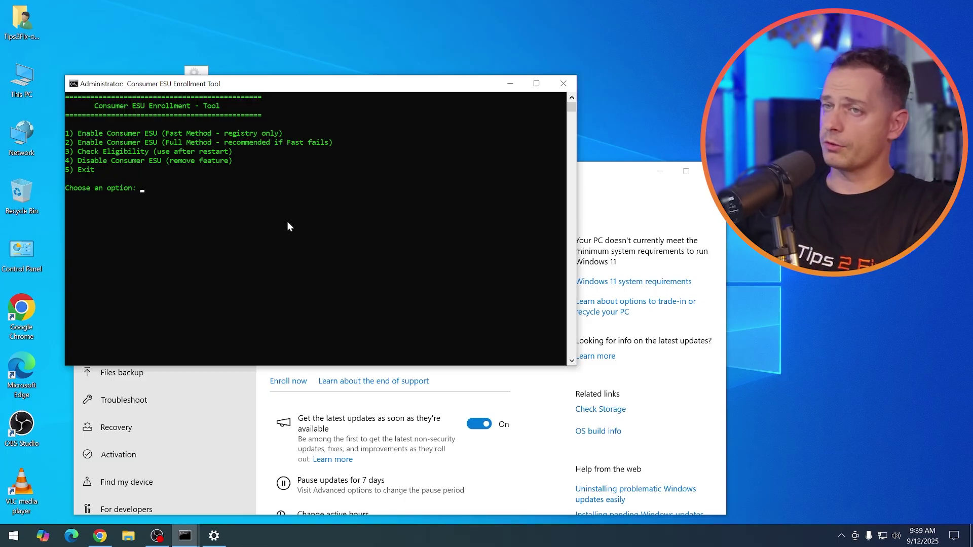
pyautogui.hotkey('alt', 'Tab')
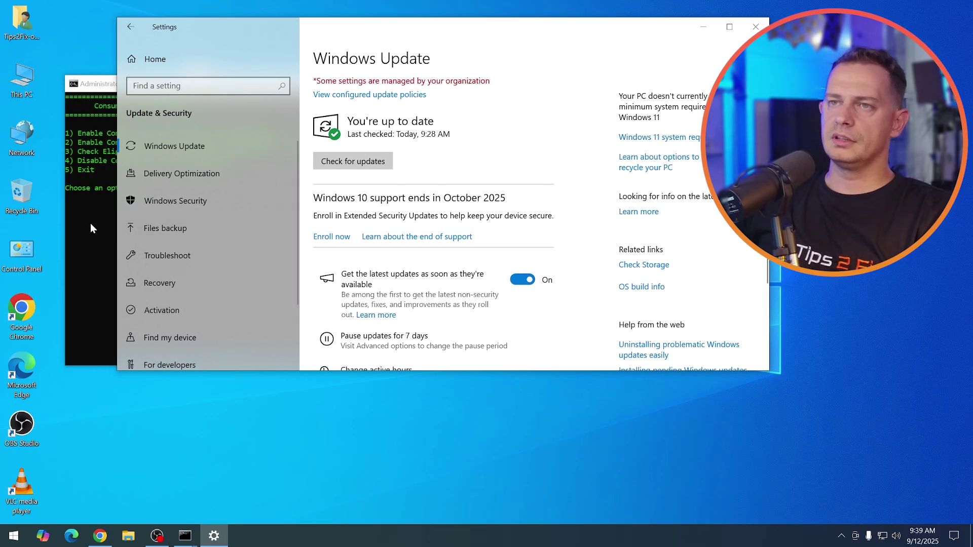
pyautogui.click(90, 223)
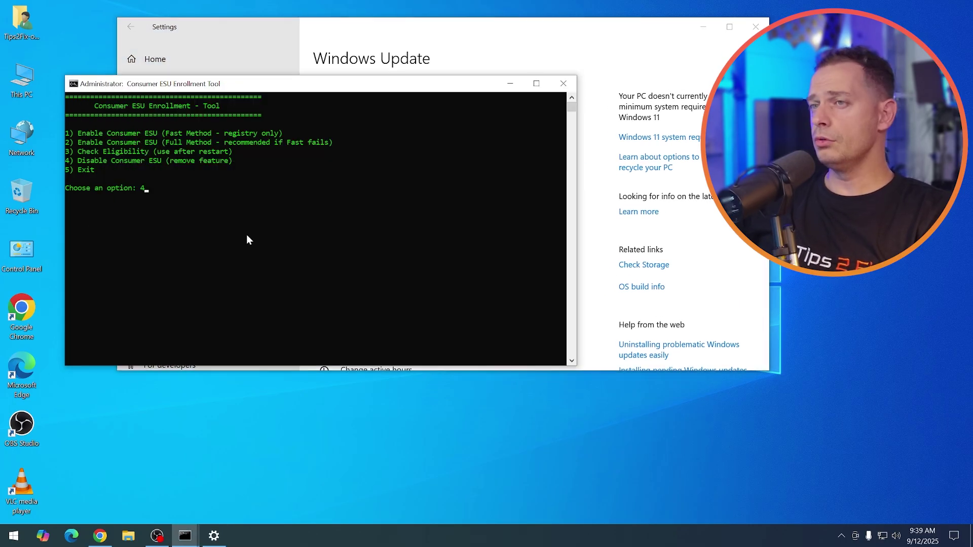
pyautogui.press('Return')
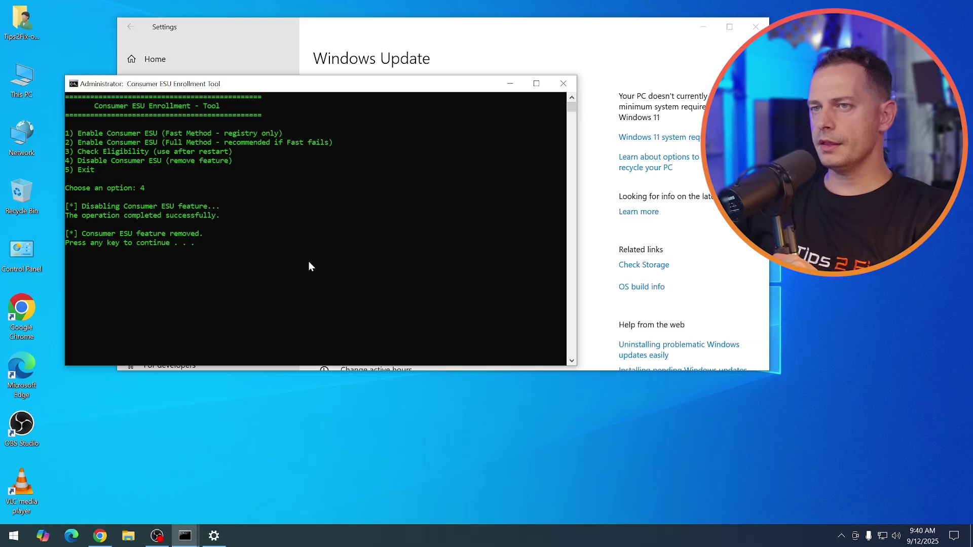
pyautogui.press('Return')
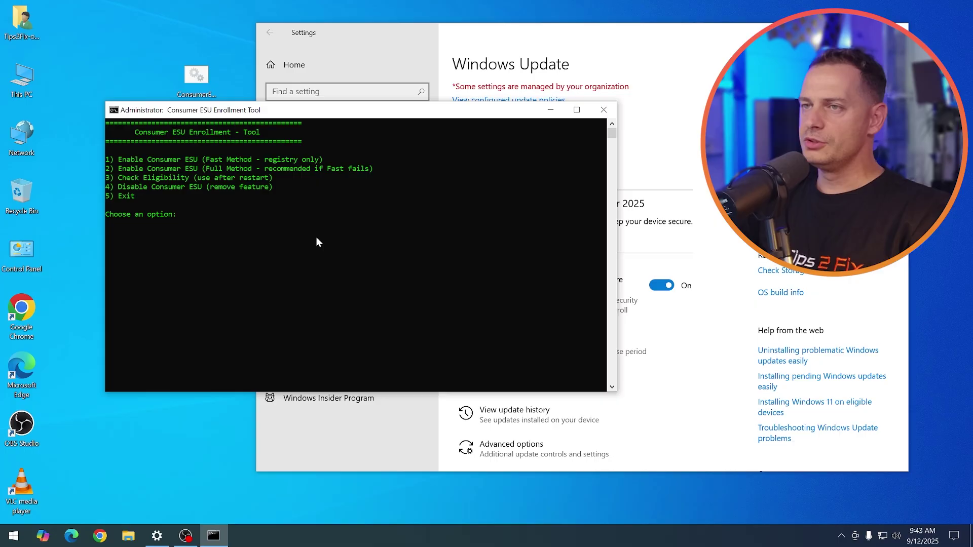
# Run option 2 to enable Consumer ESU with the Full Method.
pyautogui.write('2')
pyautogui.press('Return')
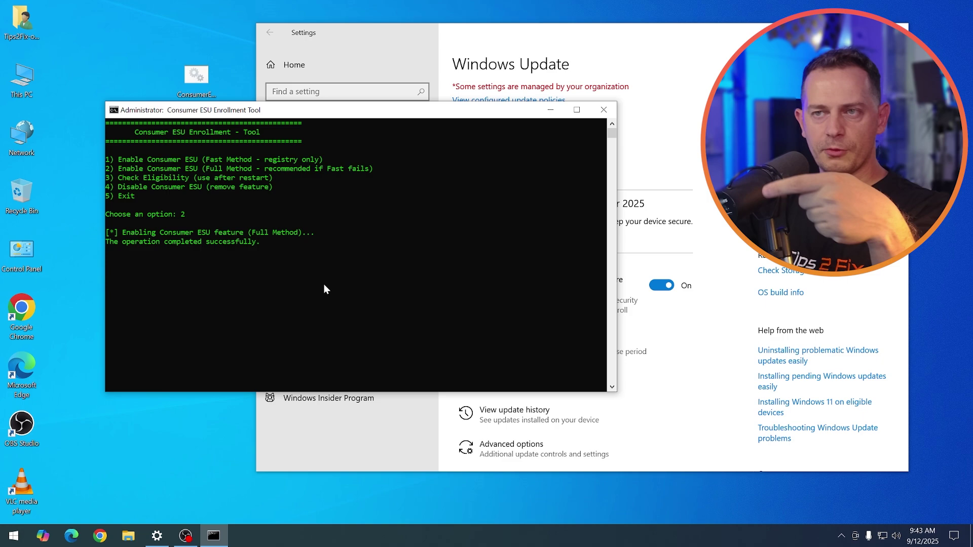
pyautogui.click(203, 79)
pyautogui.moveTo(304, 110); pyautogui.dragTo(285, 128)
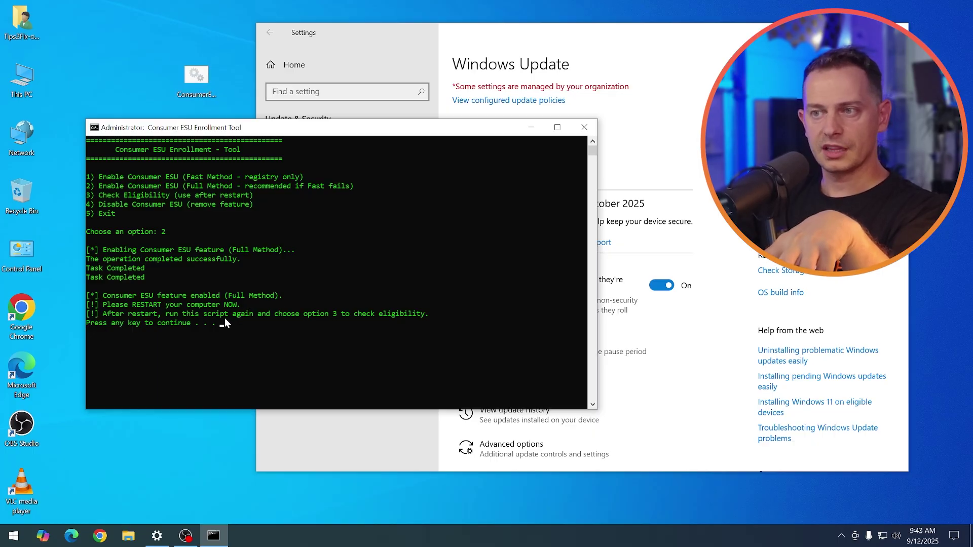
pyautogui.click(196, 76)
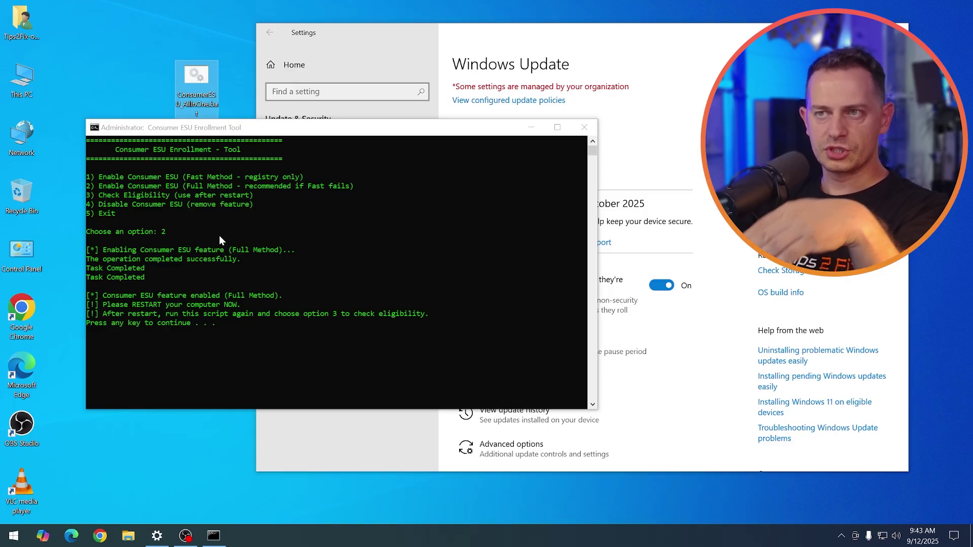
# Close the enrollment tool console and continue past the Extended Security Updates intro with Next.
pyautogui.hotkey('alt', 'Tab')
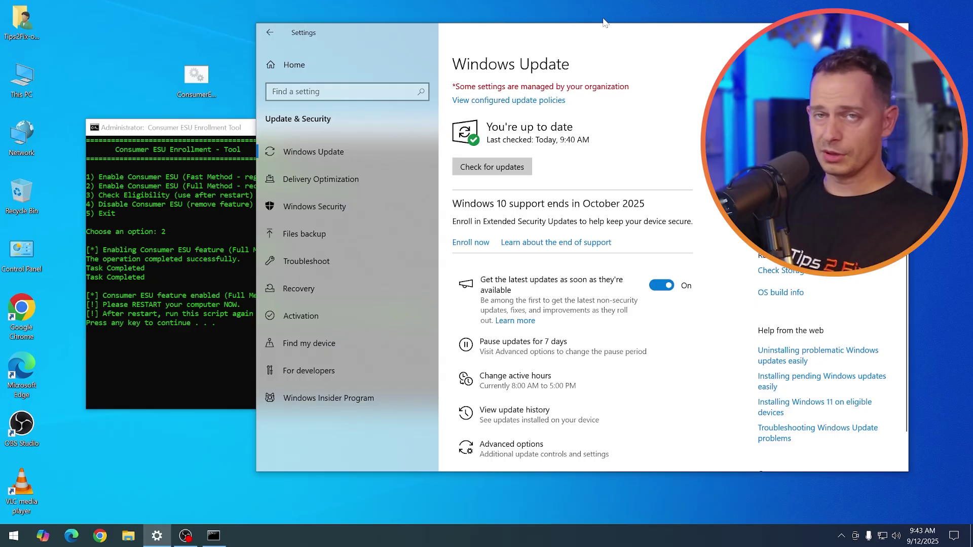
pyautogui.click(149, 350)
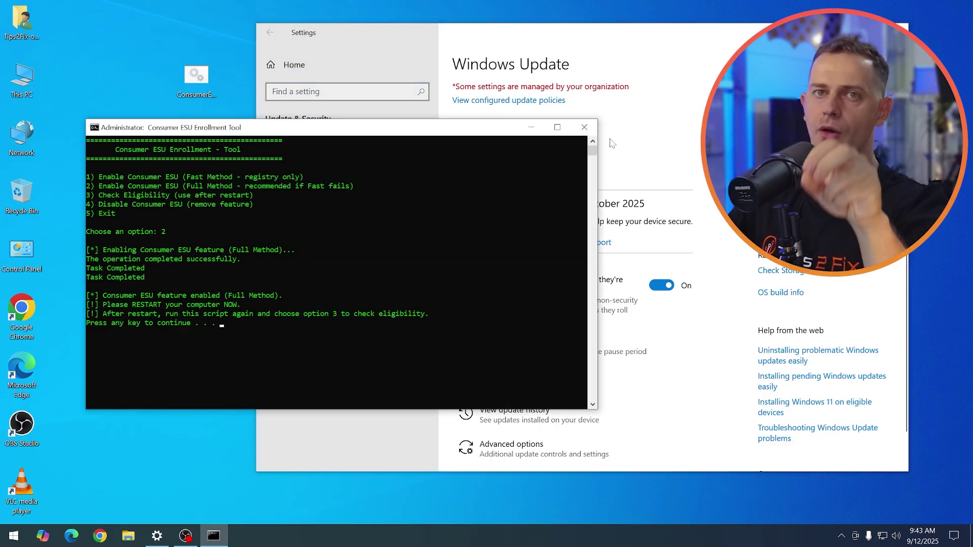
pyautogui.moveTo(494, 135); pyautogui.dragTo(495, 148)
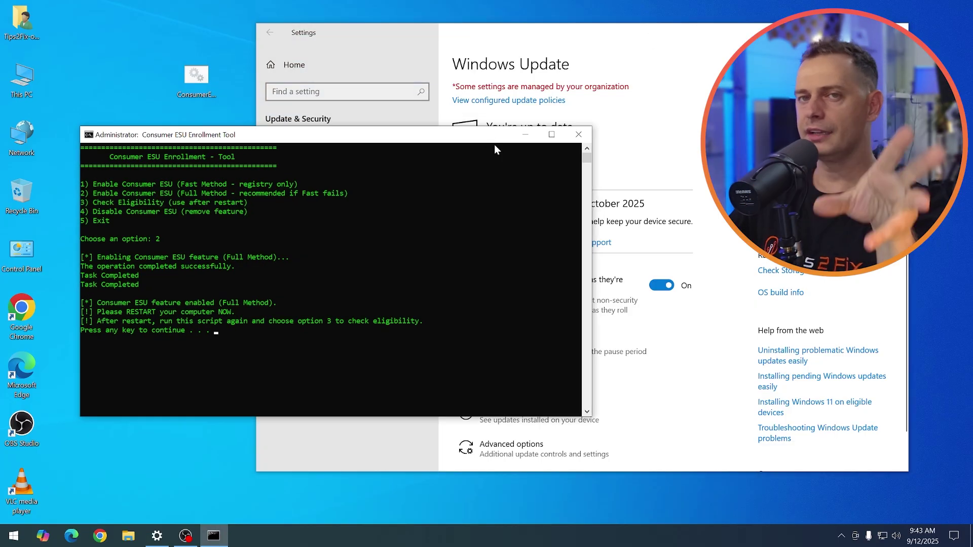
pyautogui.click(578, 136)
pyautogui.moveTo(424, 37); pyautogui.dragTo(213, 21)
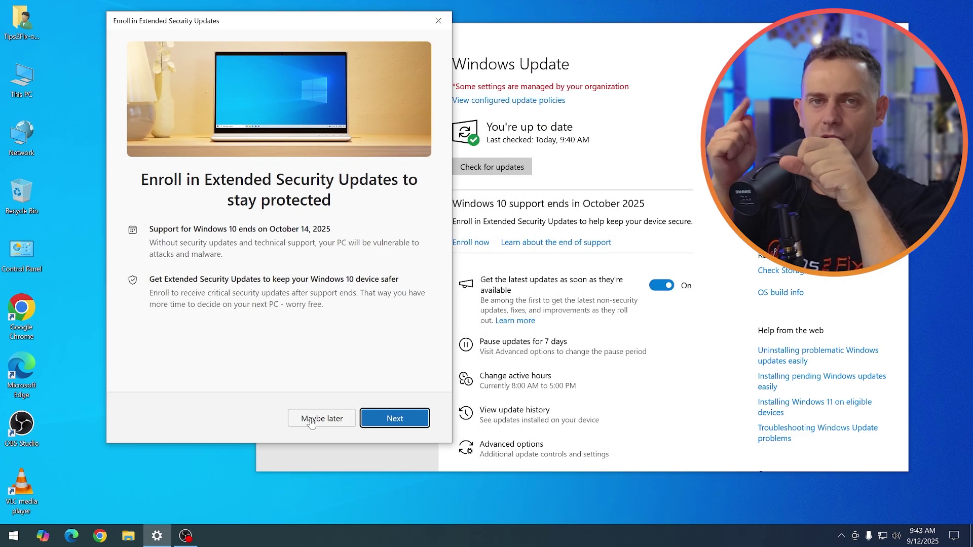
pyautogui.click(394, 417)
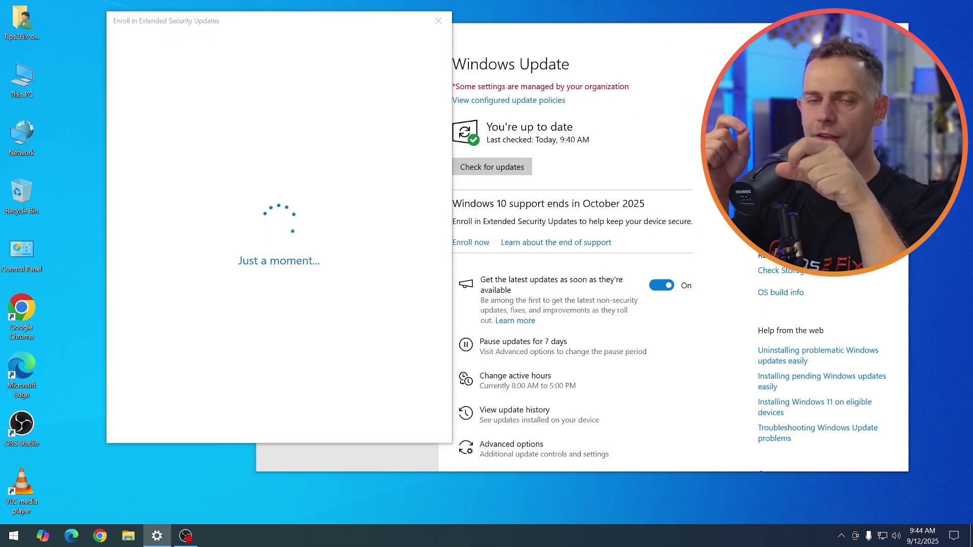